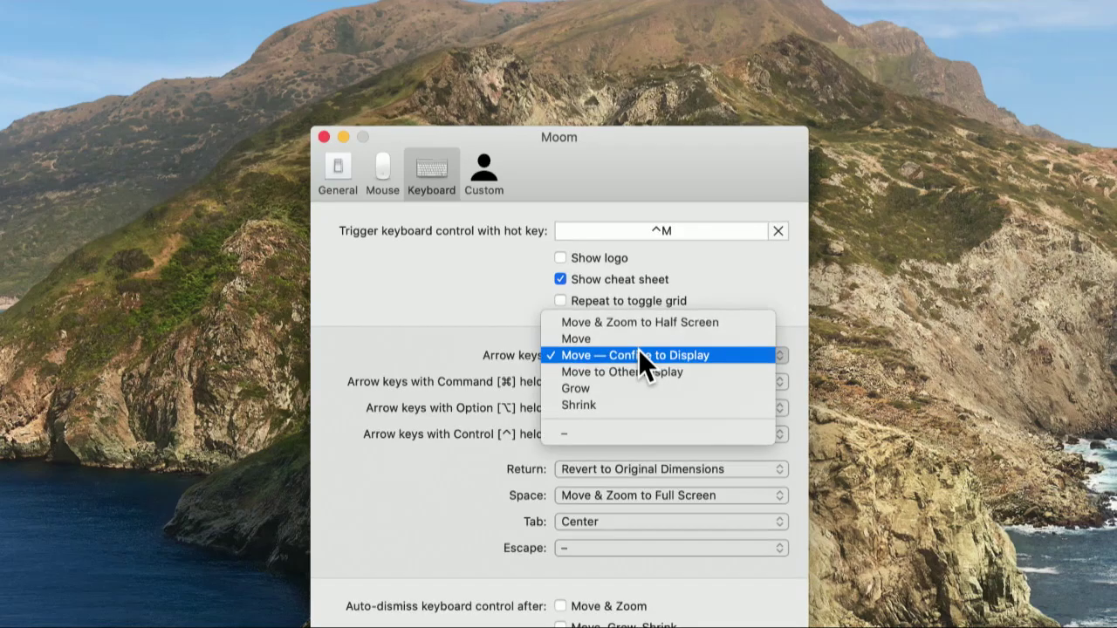
Step: Review Moom's General, Mouse, Keyboard and Custom preferences with arrow keys kept at Move — Confine to Display, and close the preferences
left_click(638, 352)
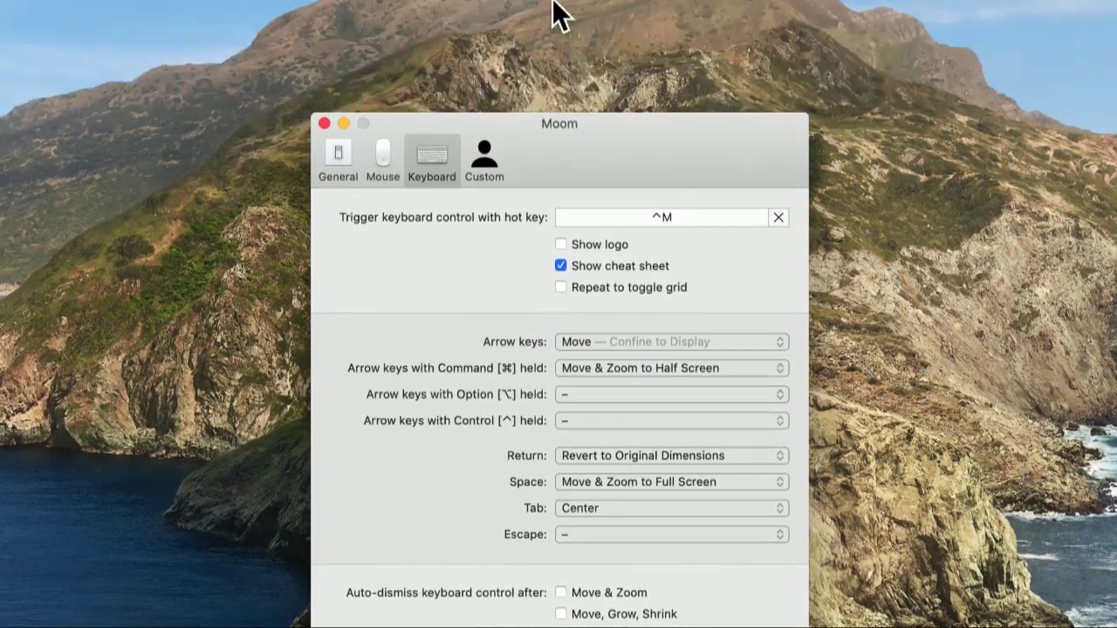
left_click(478, 42)
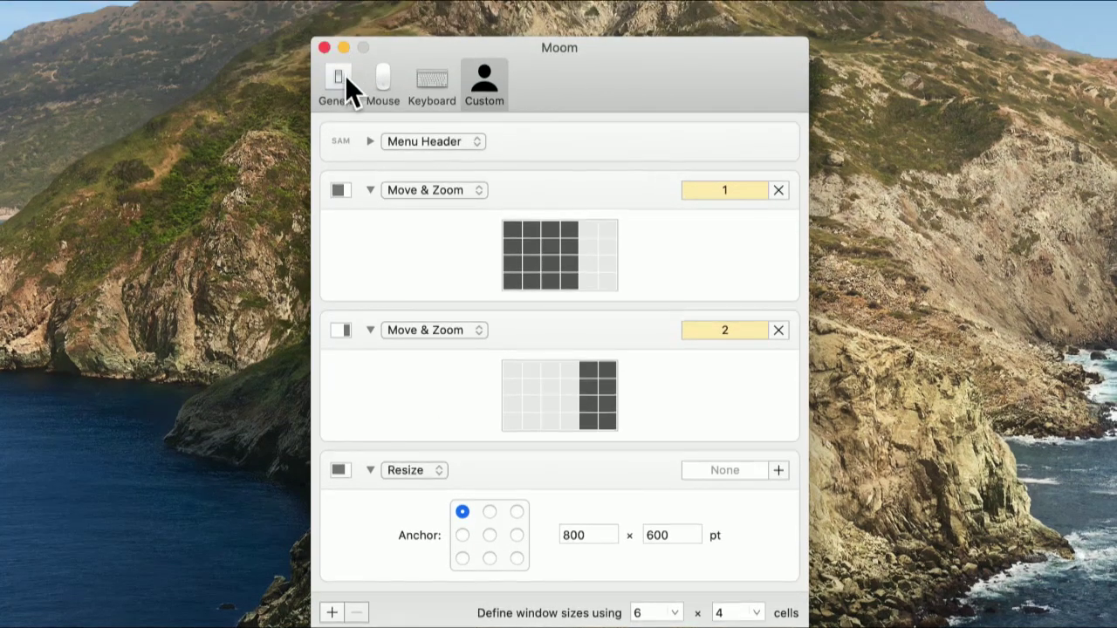
left_click(340, 74)
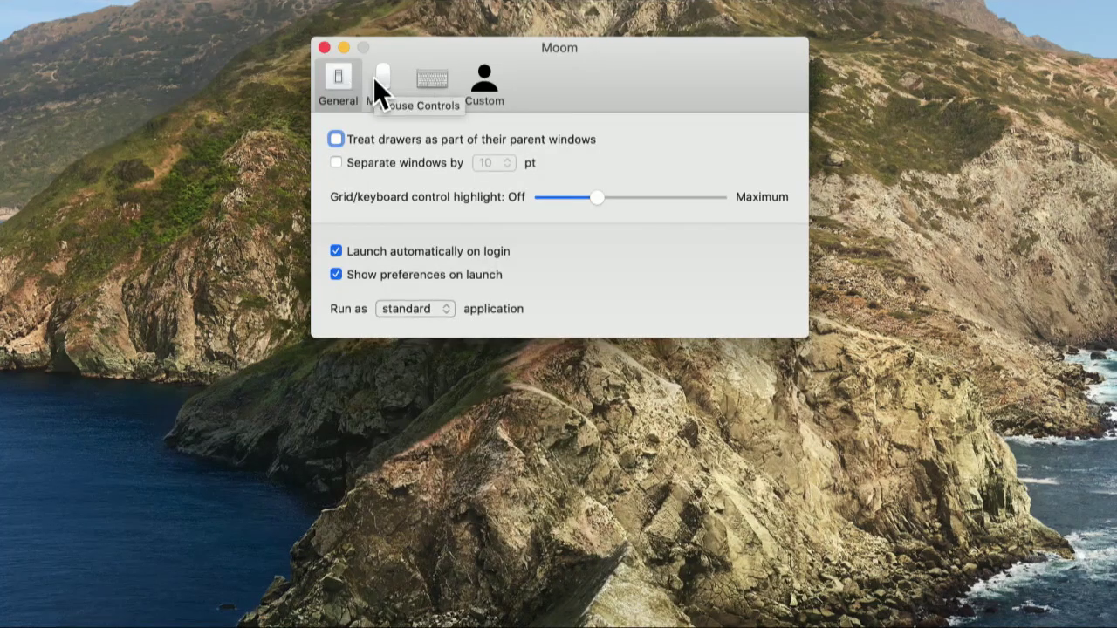
left_click(372, 77)
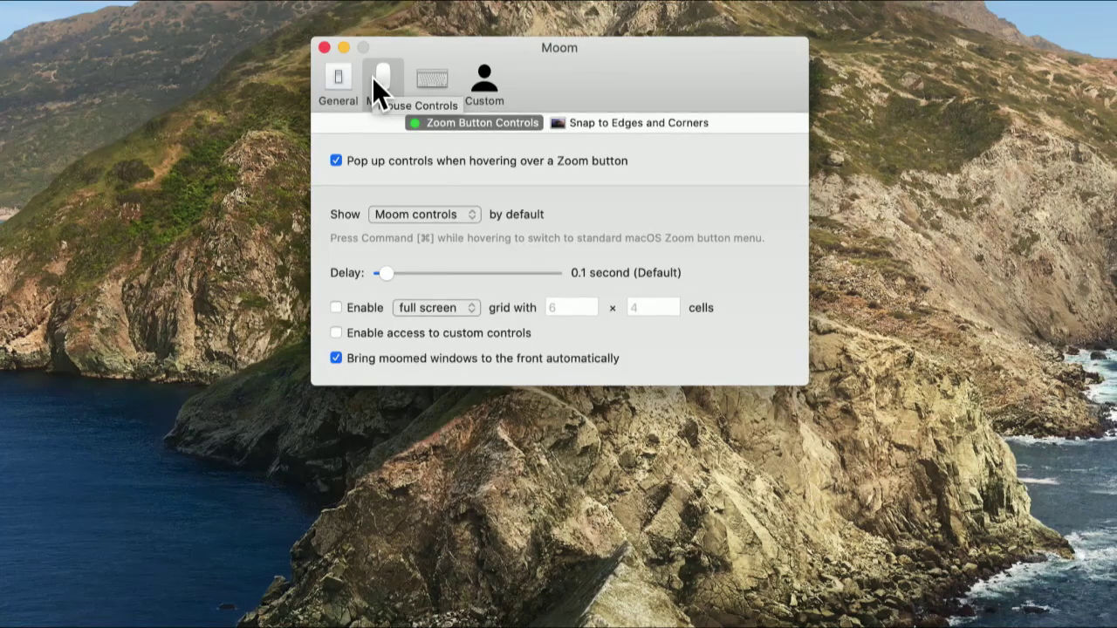
left_click(431, 88)
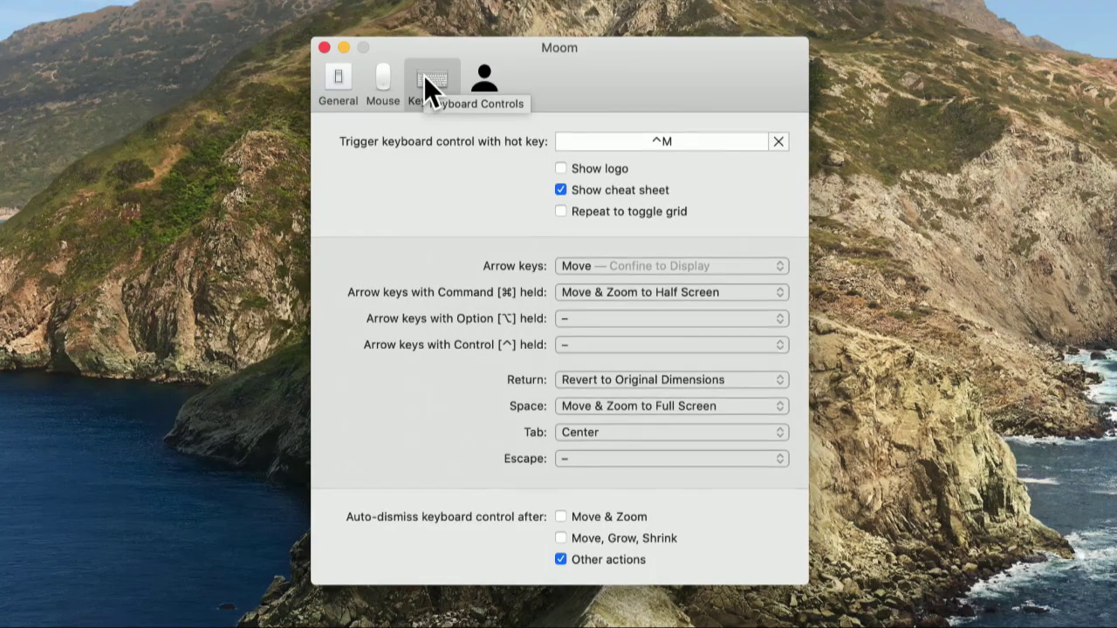
left_click(471, 86)
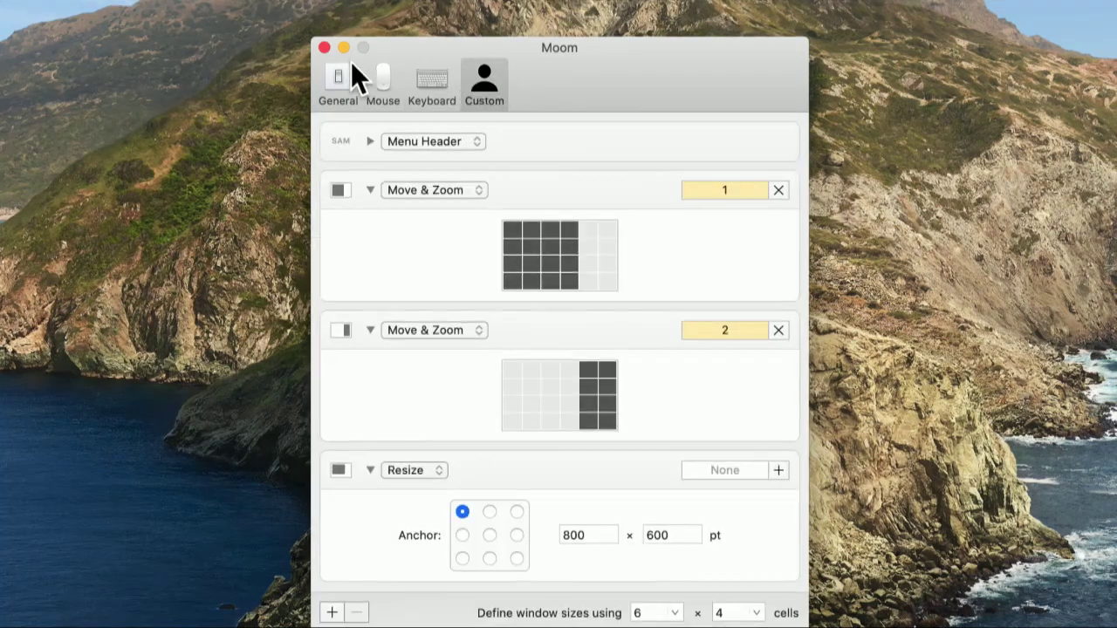
left_click(324, 48)
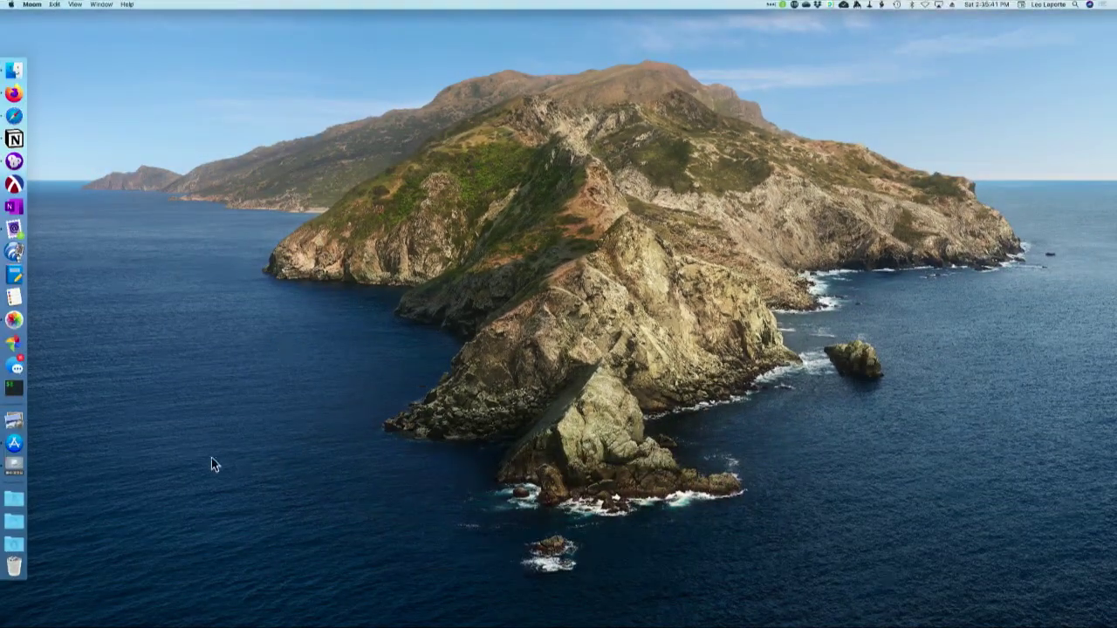
Step: Reopen Moom's general preferences and set it to run as a menu bar application
right_click(12, 466)
left_click(12, 466)
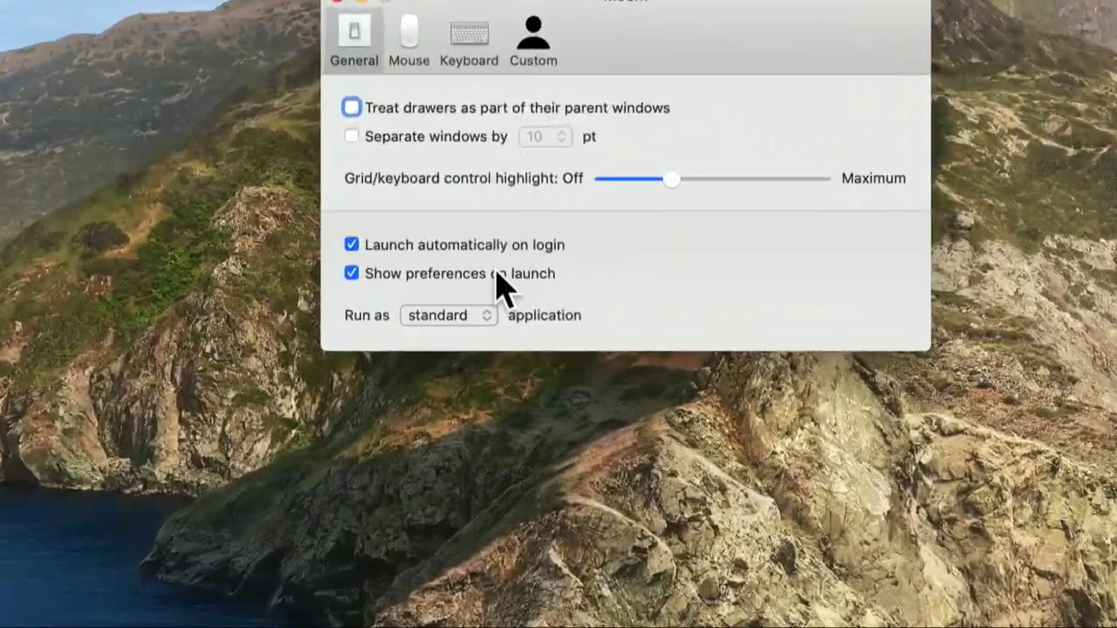
left_click(440, 318)
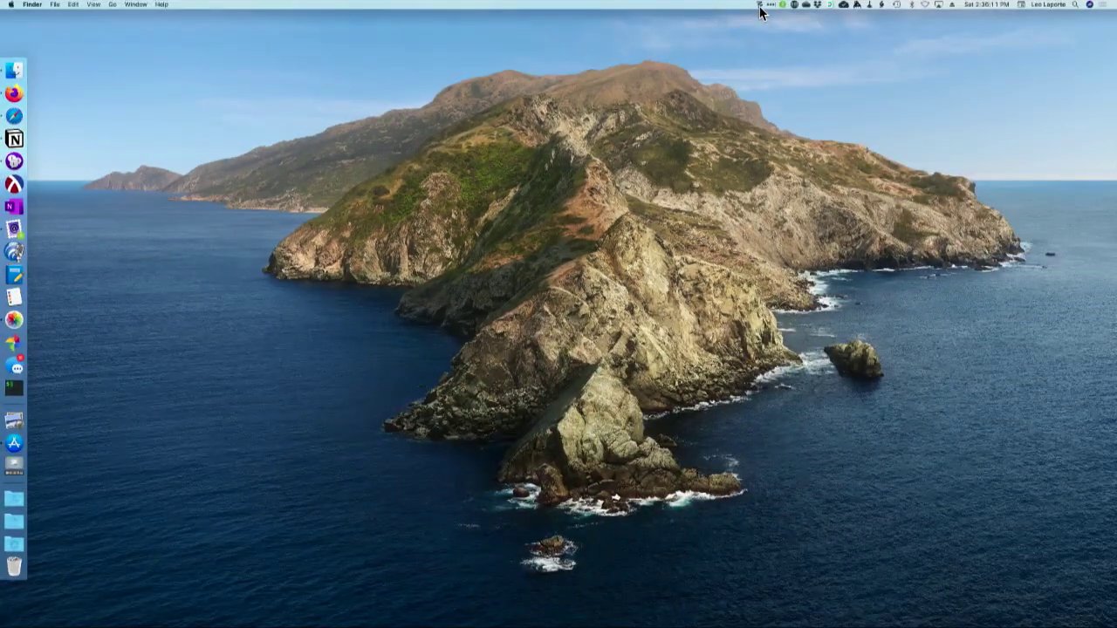
Step: Send the Textual chat window to the left two thirds of the screen with Moom's first Move & Zoom custom control
left_click(760, 5)
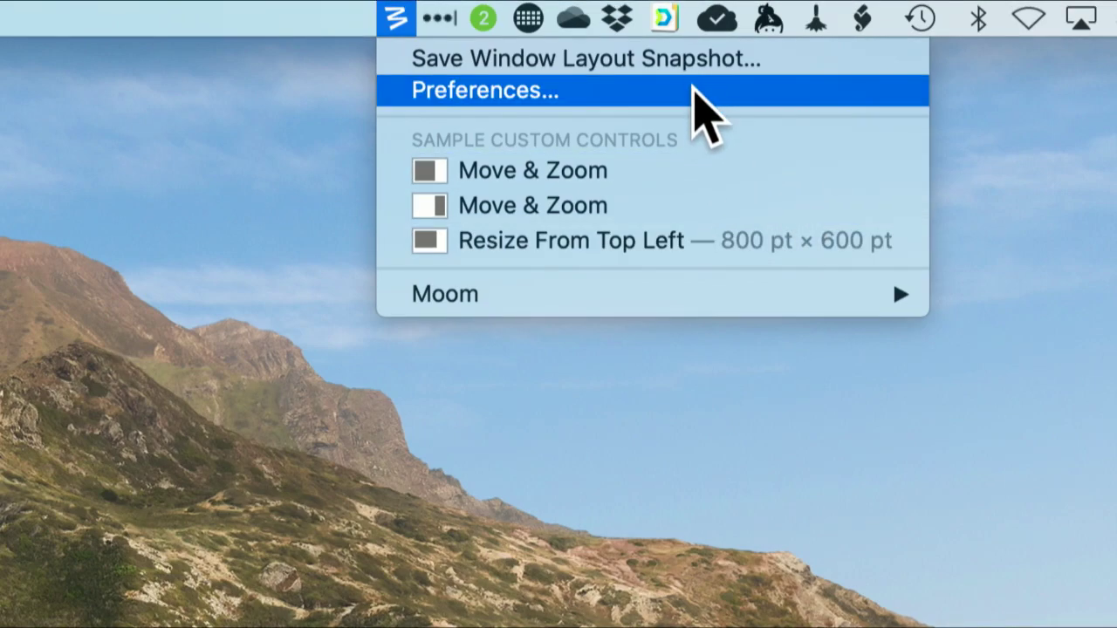
mouse_move(718, 299)
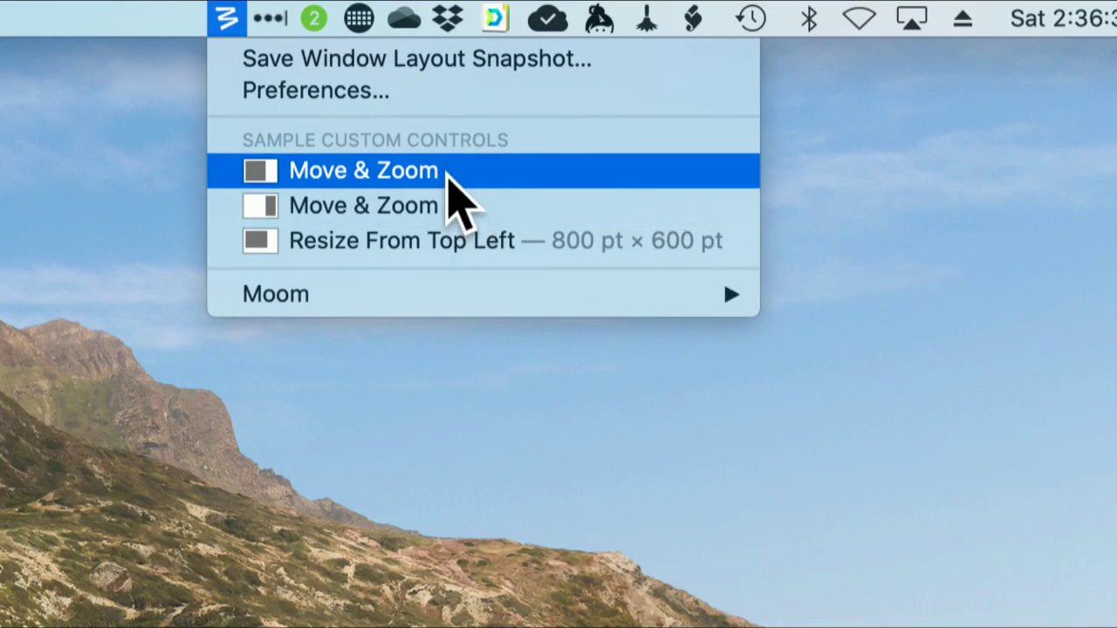
left_click(445, 172)
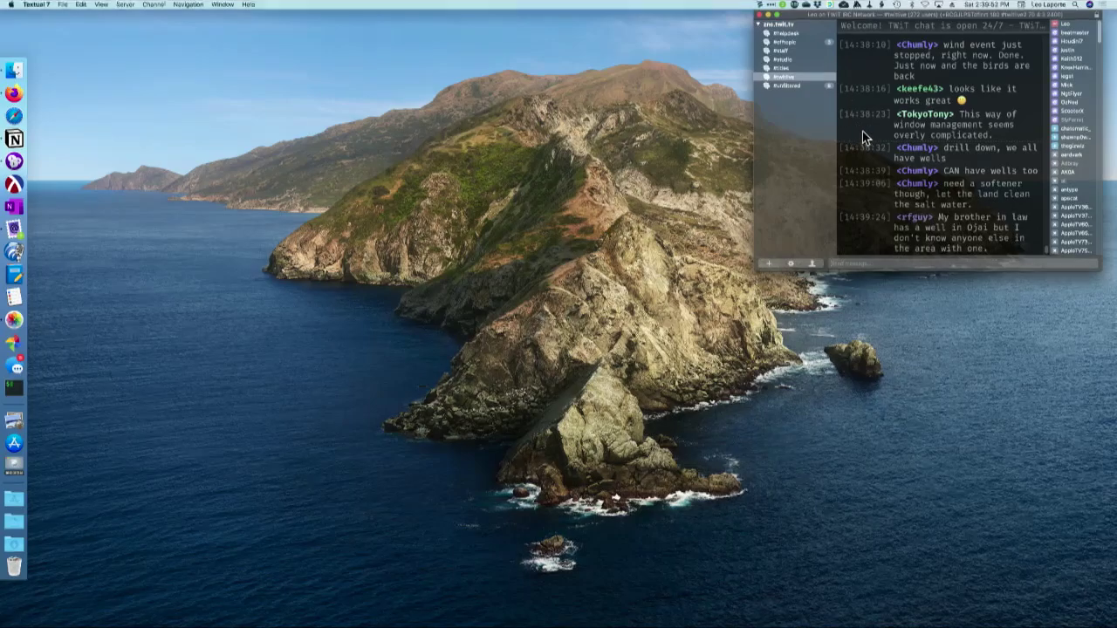
left_click(761, 6)
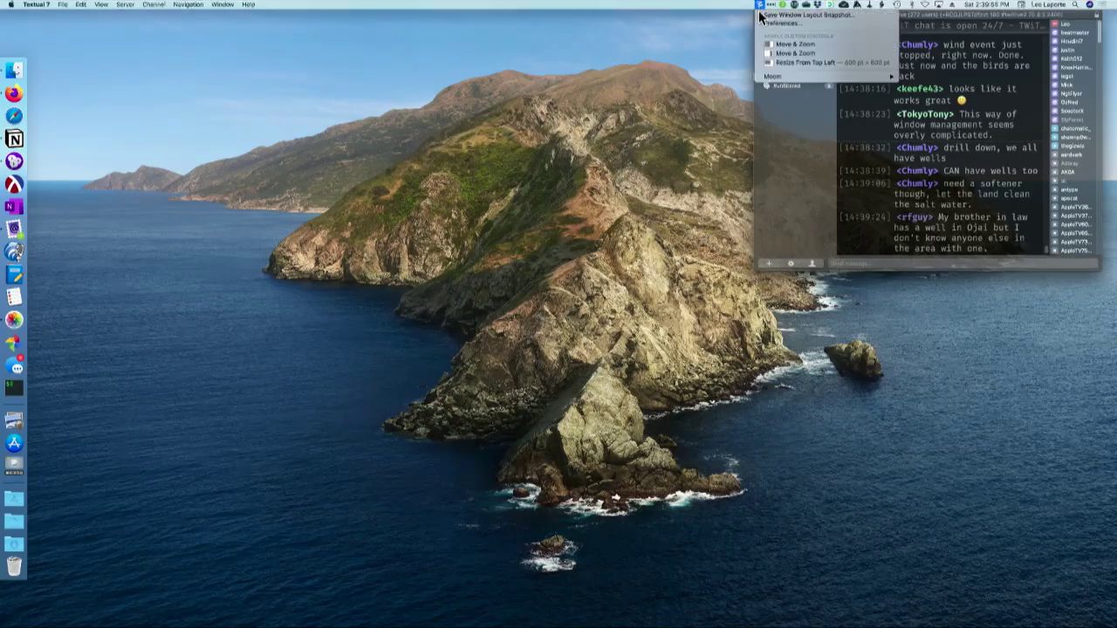
left_click(763, 44)
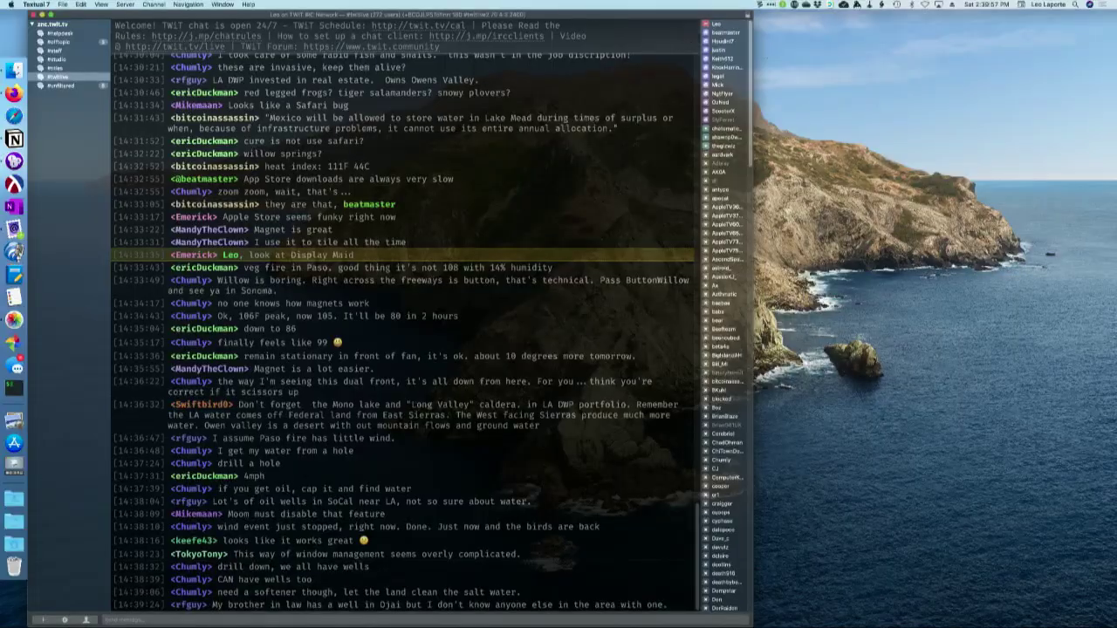
Step: Move the chat window to the right third with Moom's second Move & Zoom control and resize it from top left to 800 × 600 pt
left_click(758, 5)
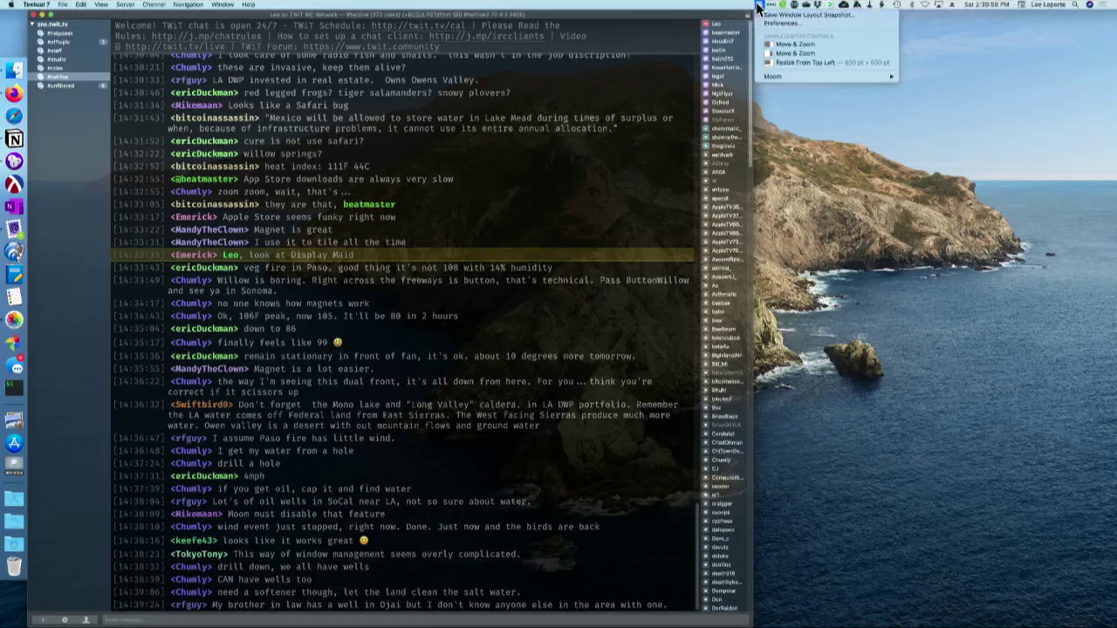
left_click(767, 54)
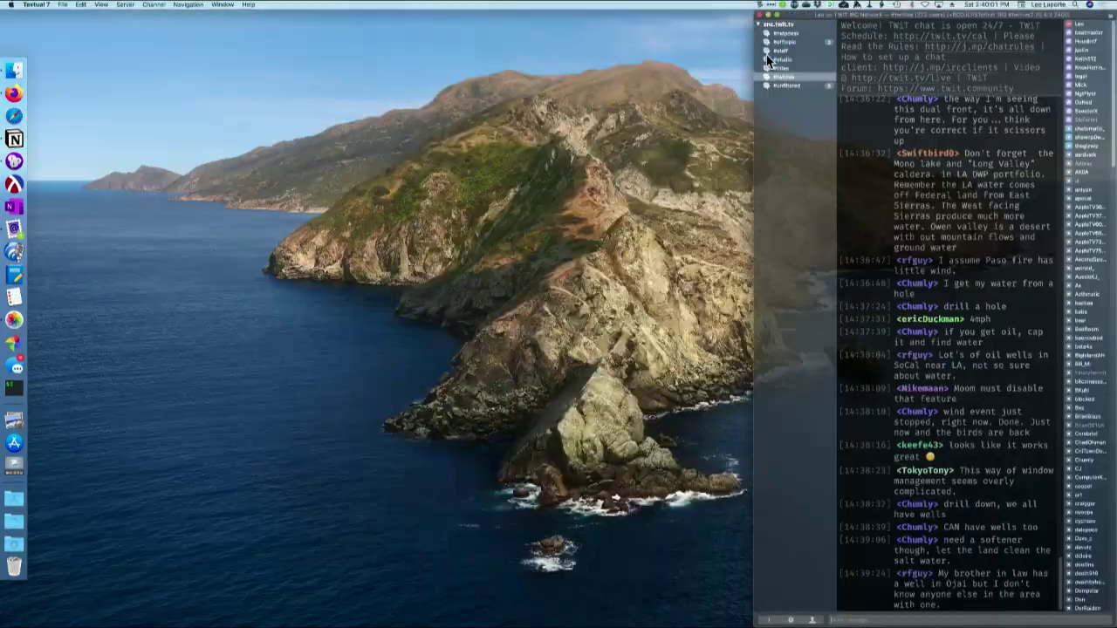
left_click(758, 5)
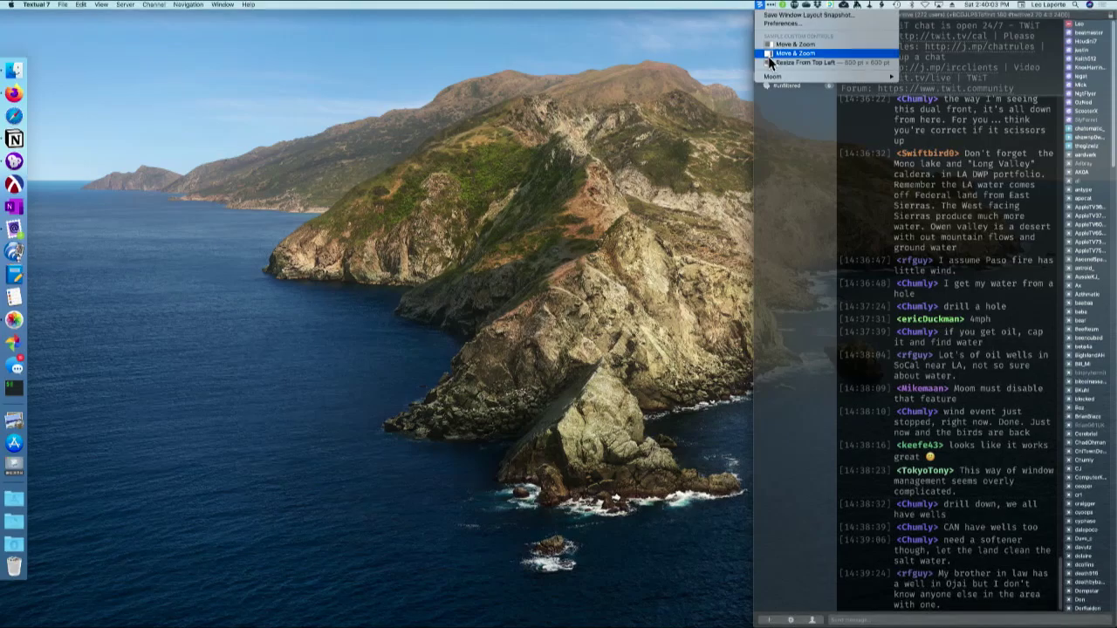
left_click(768, 54)
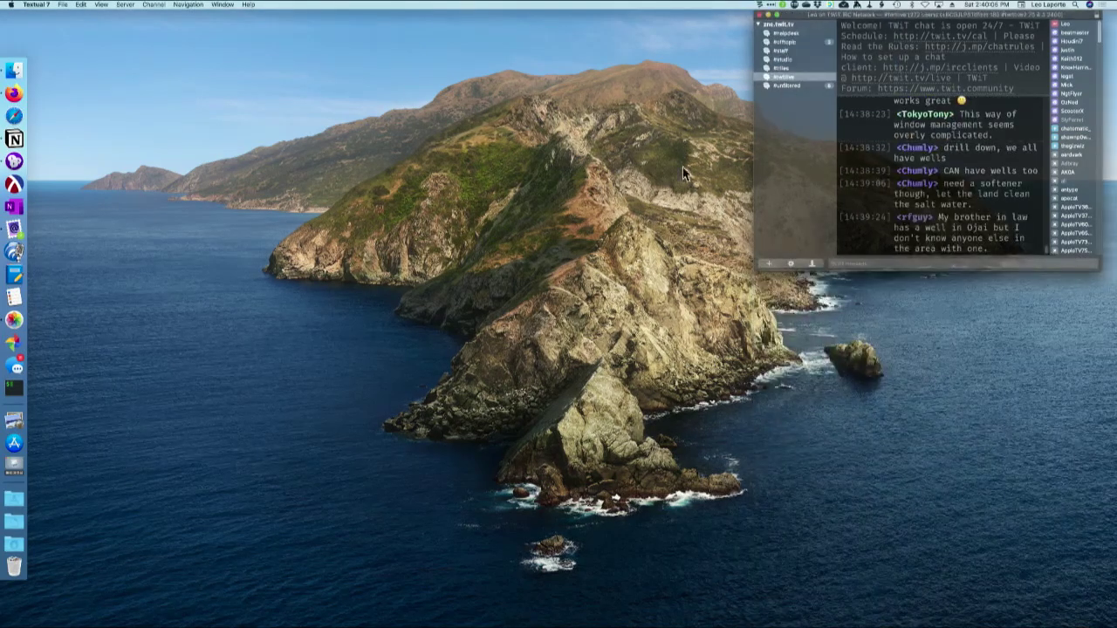
Step: Zoom the chat window to fill the screen and restore its previous size
left_click(777, 17)
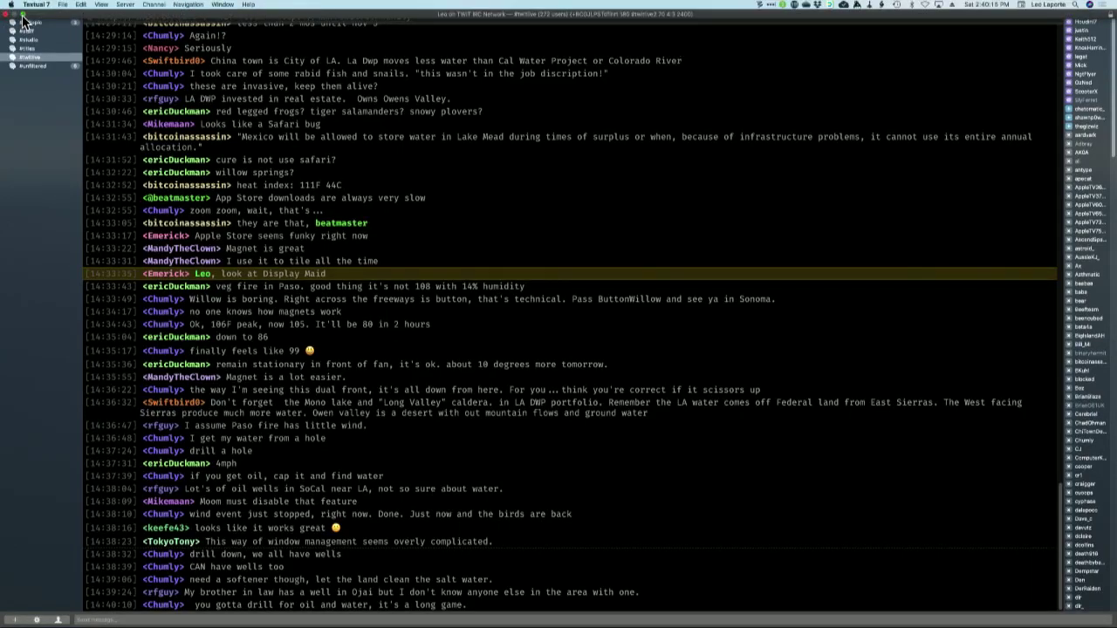
left_click(23, 17)
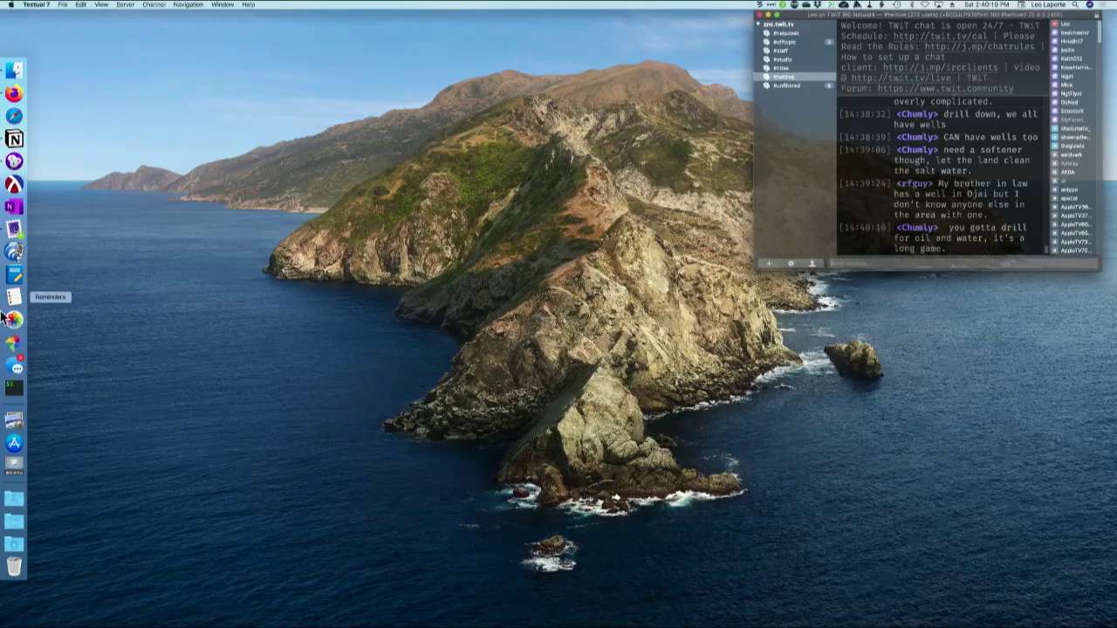
Step: Switch to Preview to bring up the photo of the ship below the cliffs, and quit Moom
left_click(13, 423)
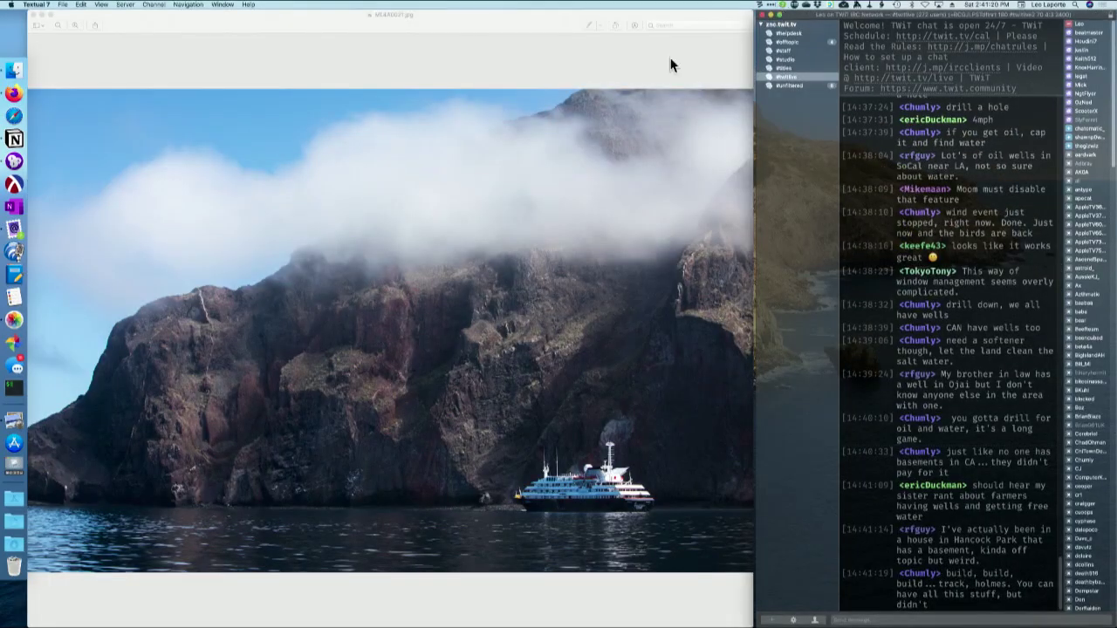
left_click(758, 5)
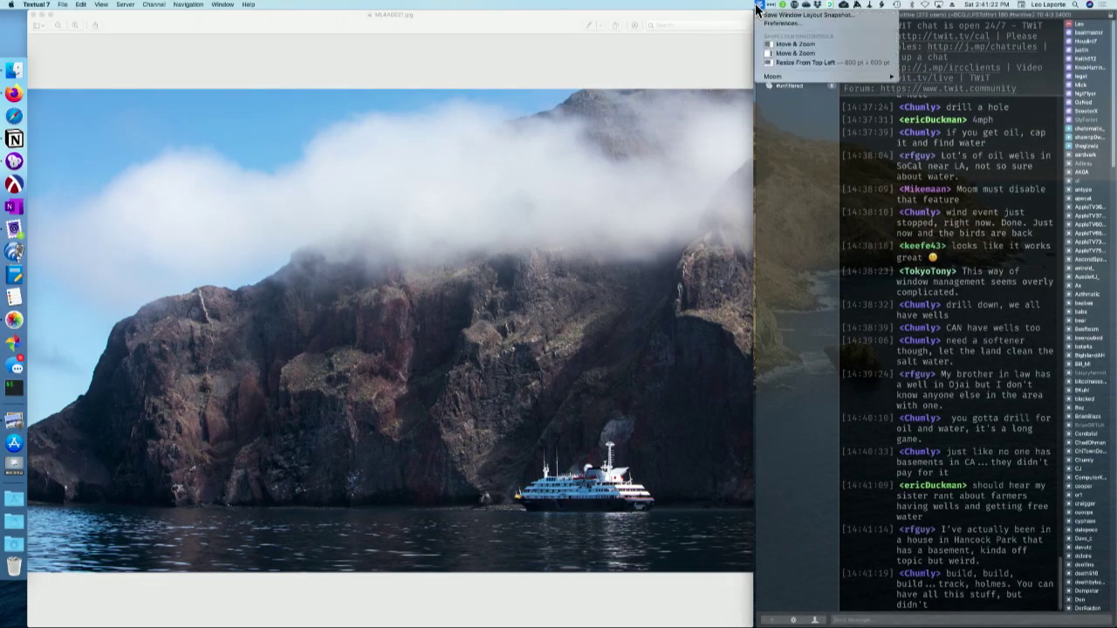
left_click(757, 9)
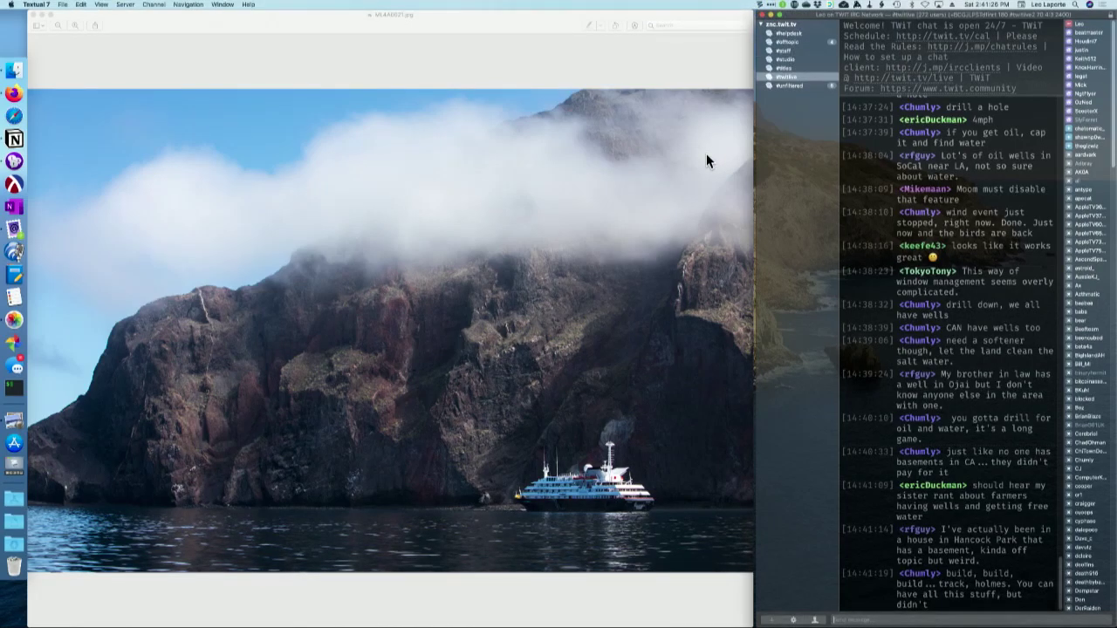
left_click(759, 6)
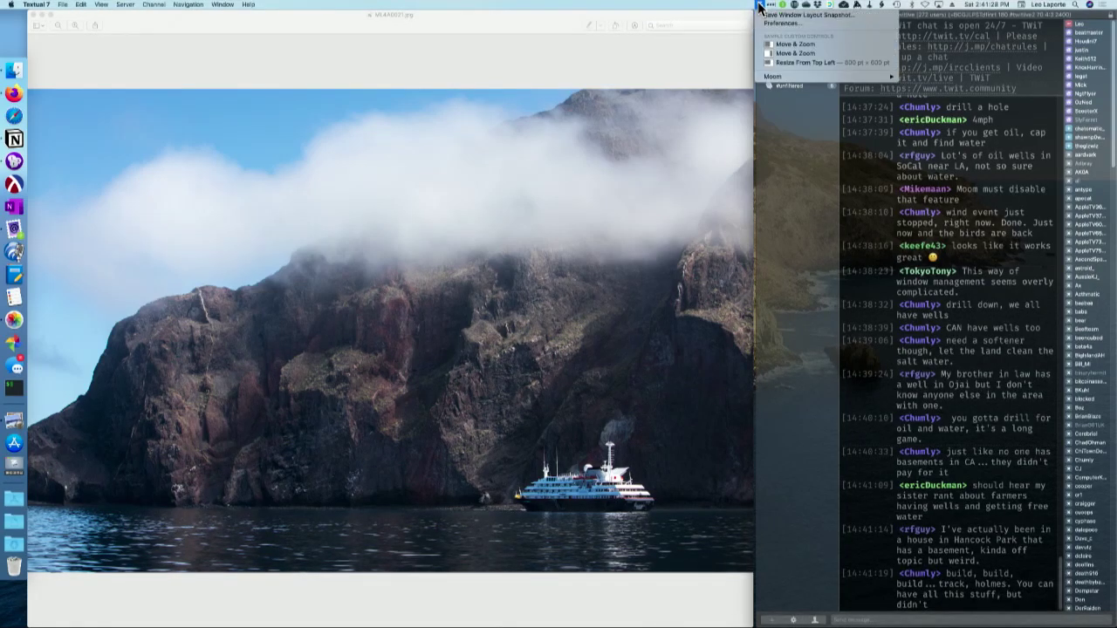
mouse_move(770, 76)
left_click(934, 106)
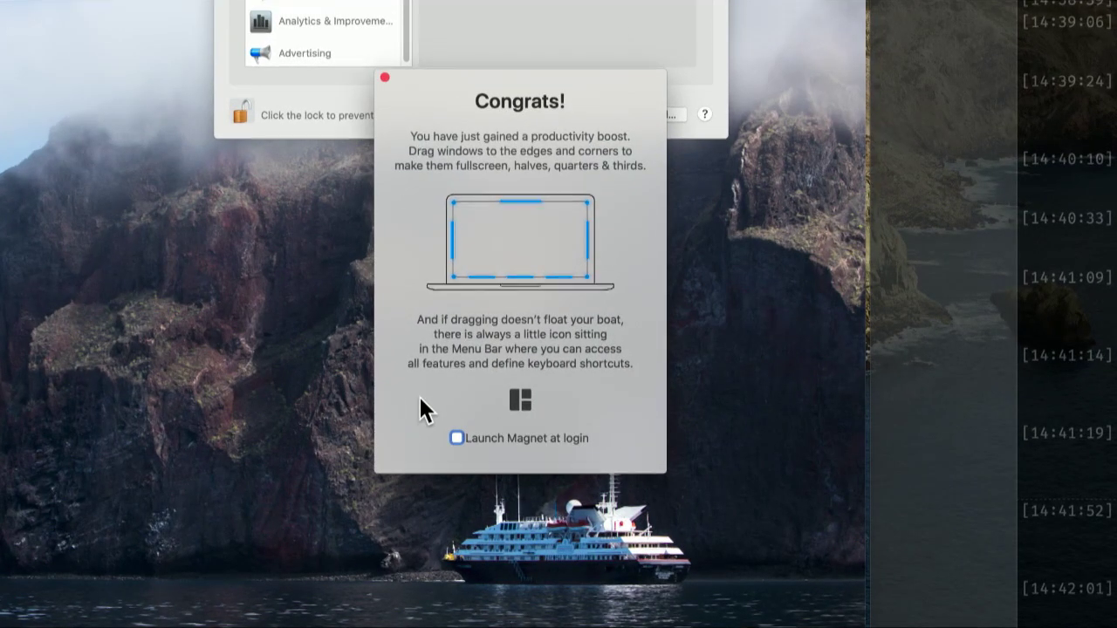
Step: Set Magnet to launch at login and close its welcome message and the Security & Privacy settings
left_click(456, 438)
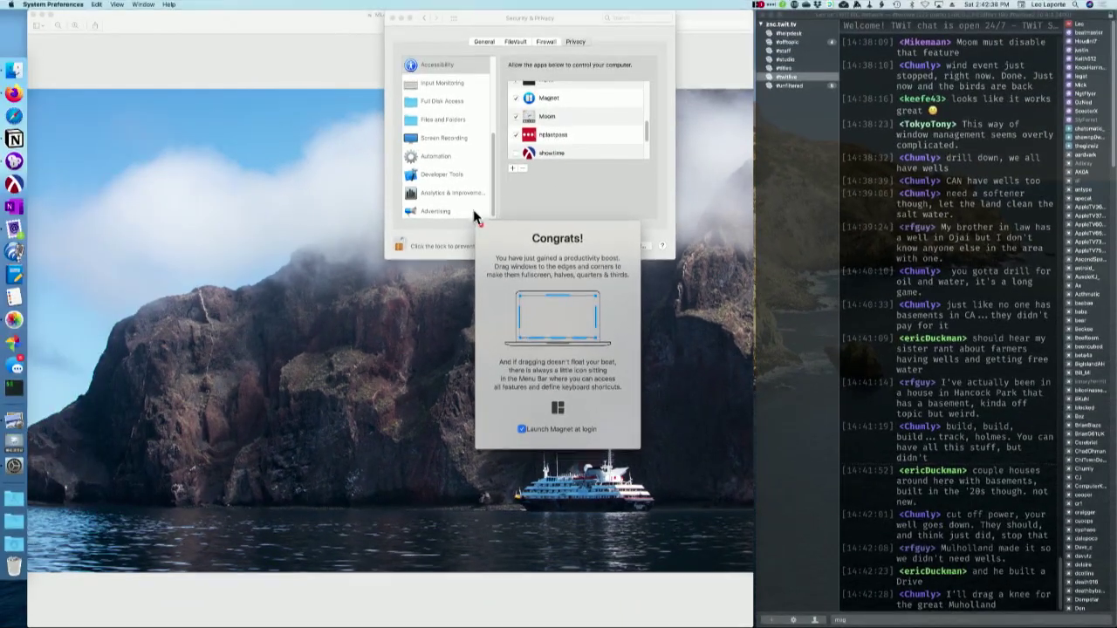
left_click(420, 174)
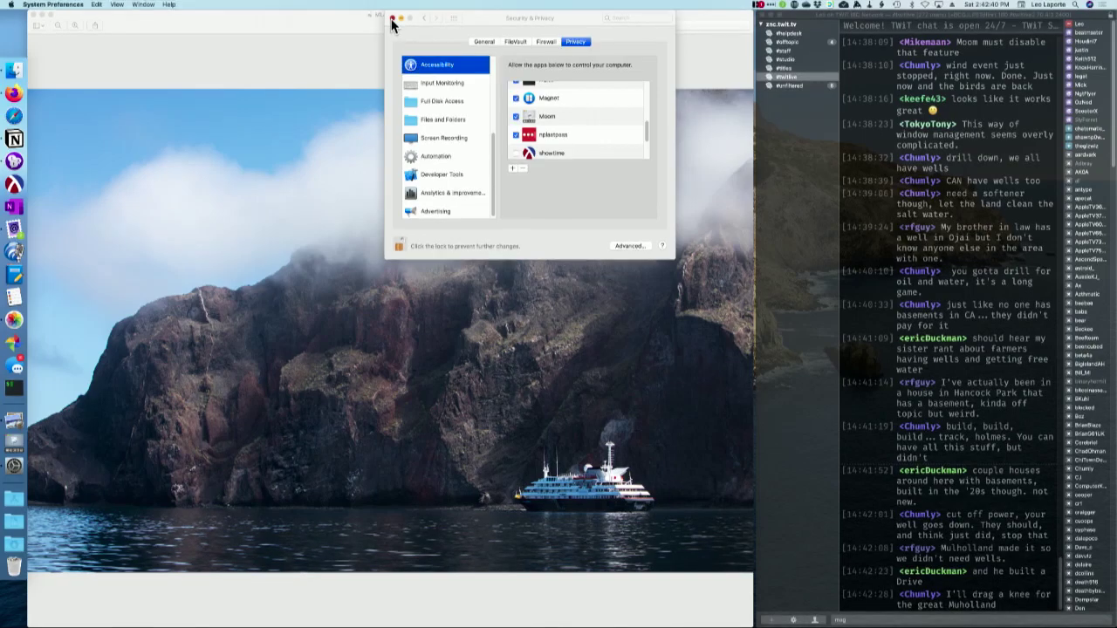
left_click(392, 18)
Step: Decline Magnet's offer of another app and snap the Preview photo window to the left half of the screen
left_click(759, 6)
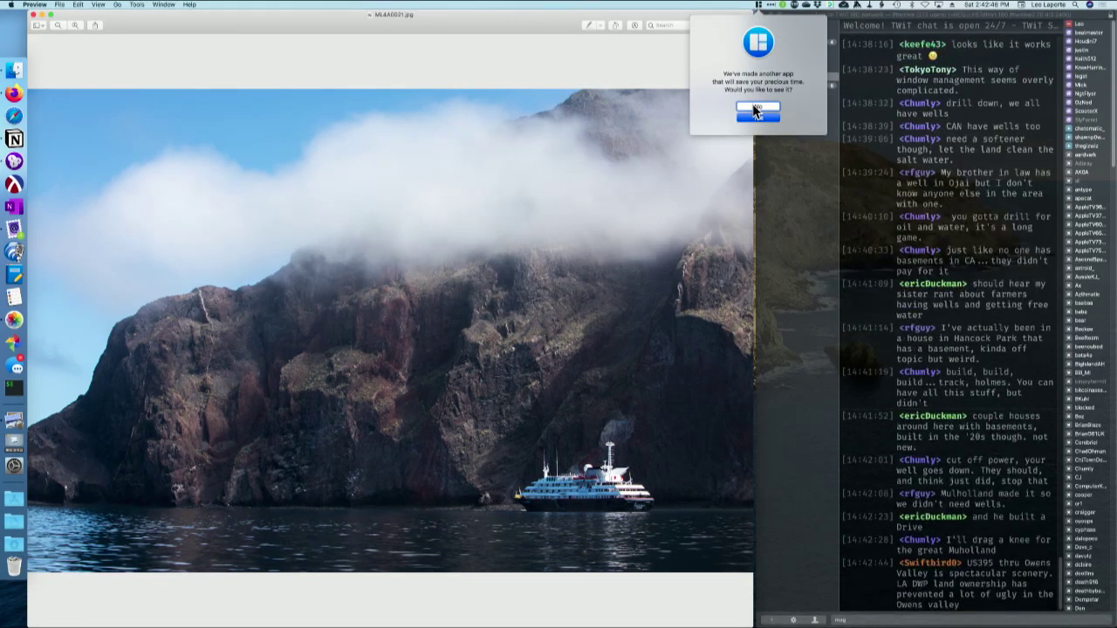
left_click(758, 111)
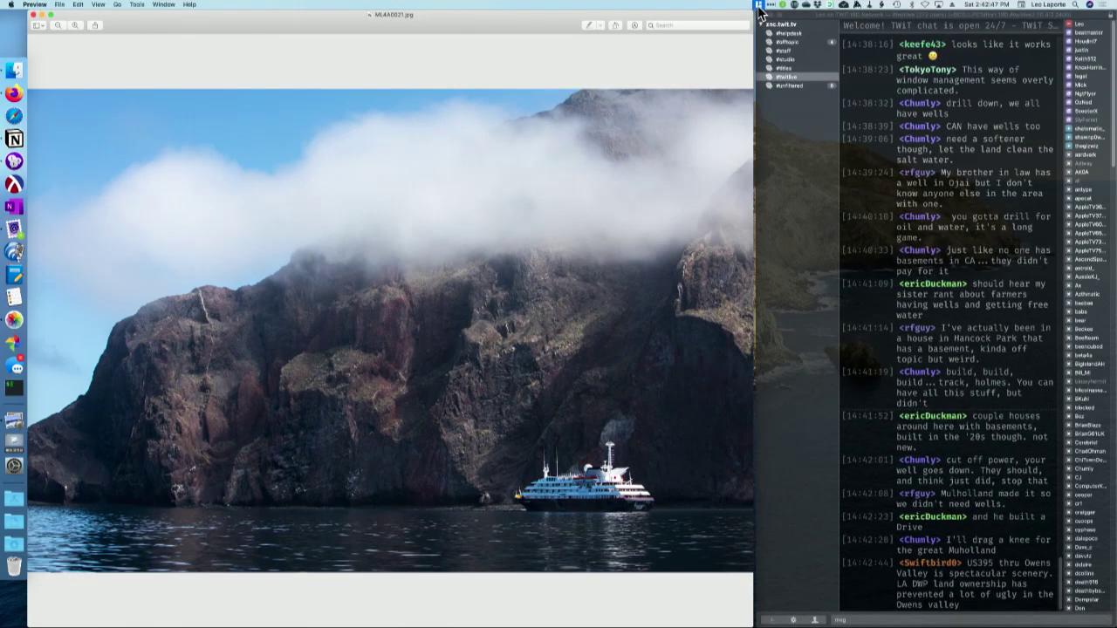
left_click(758, 5)
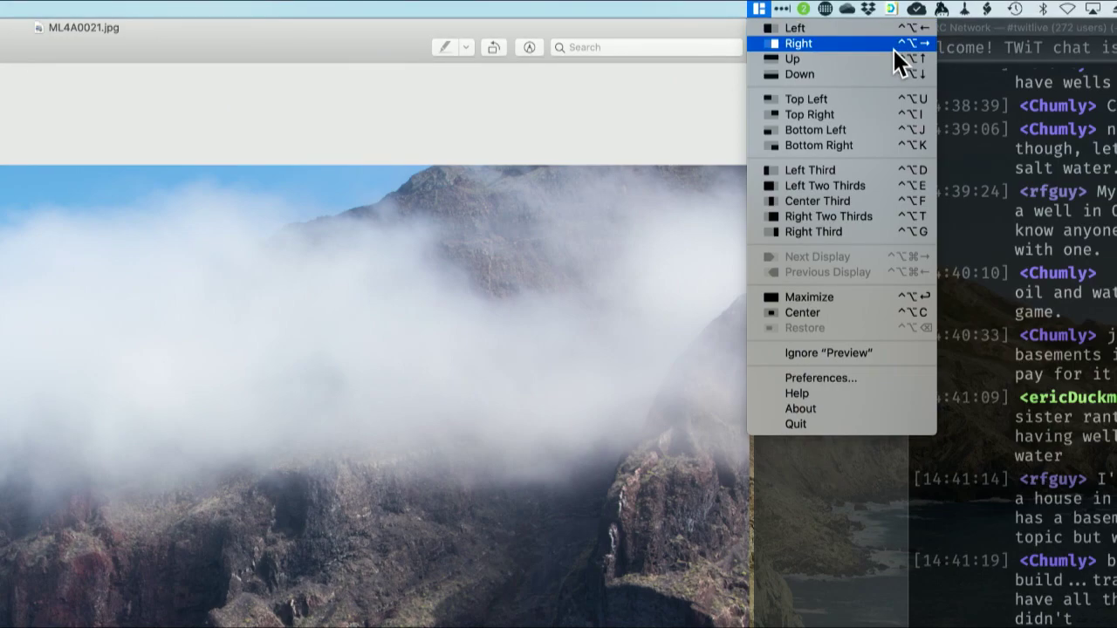
left_click(800, 23)
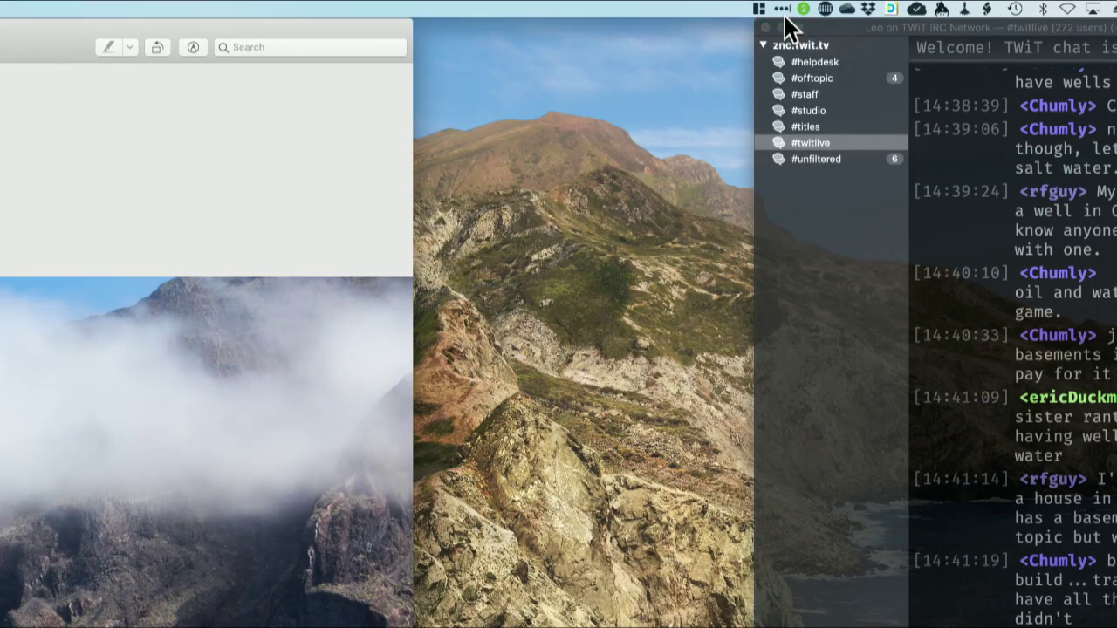
Step: Snap the chat window to the right half of the screen with Magnet and slightly adjust its edge beside the photo window
left_click(849, 35)
left_click(782, 11)
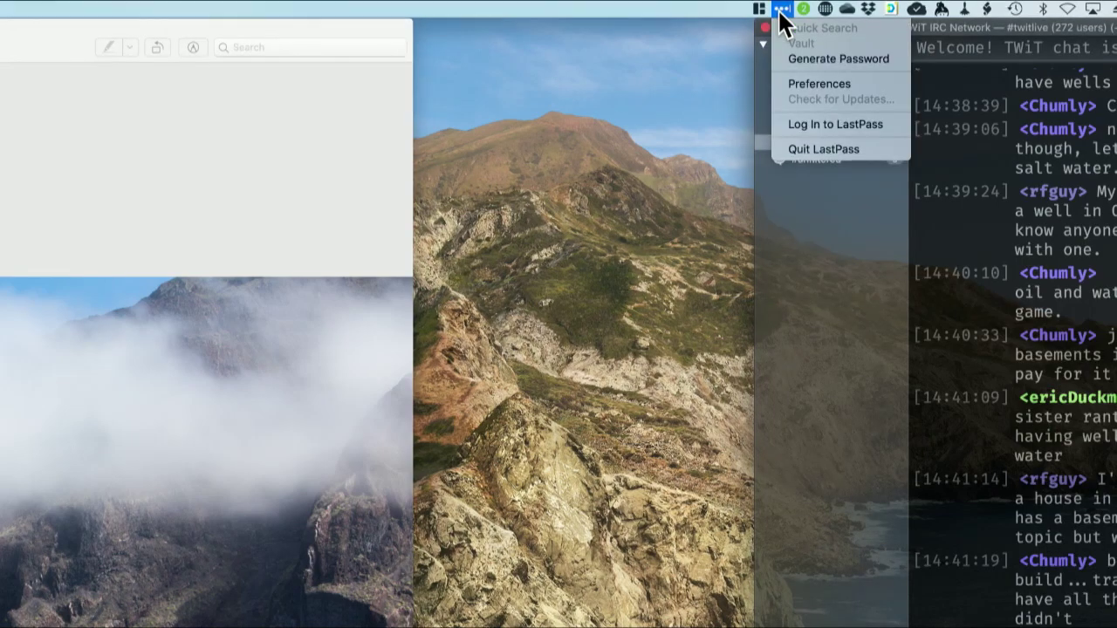
left_click(760, 10)
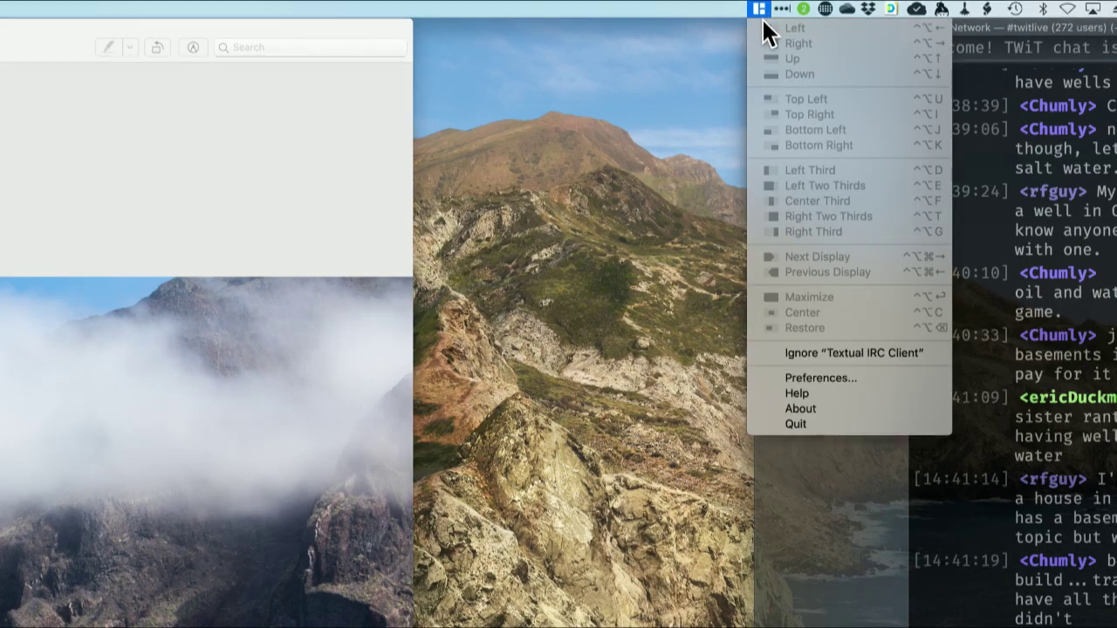
left_click(696, 76)
key("ctrl+alt+Right")
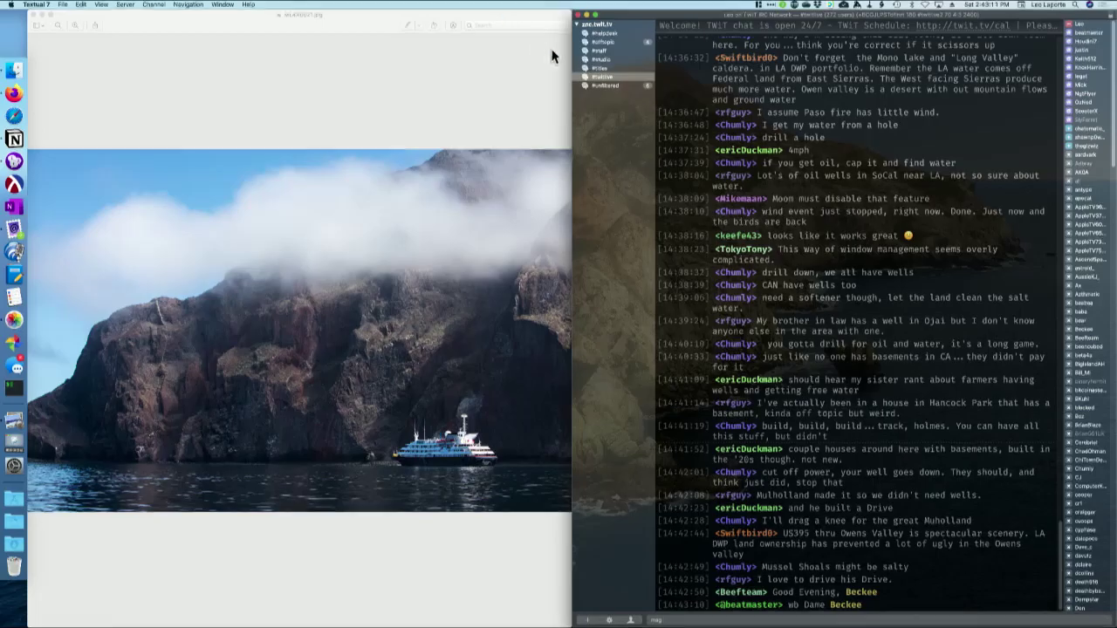
left_click_drag(571, 61, 574, 100)
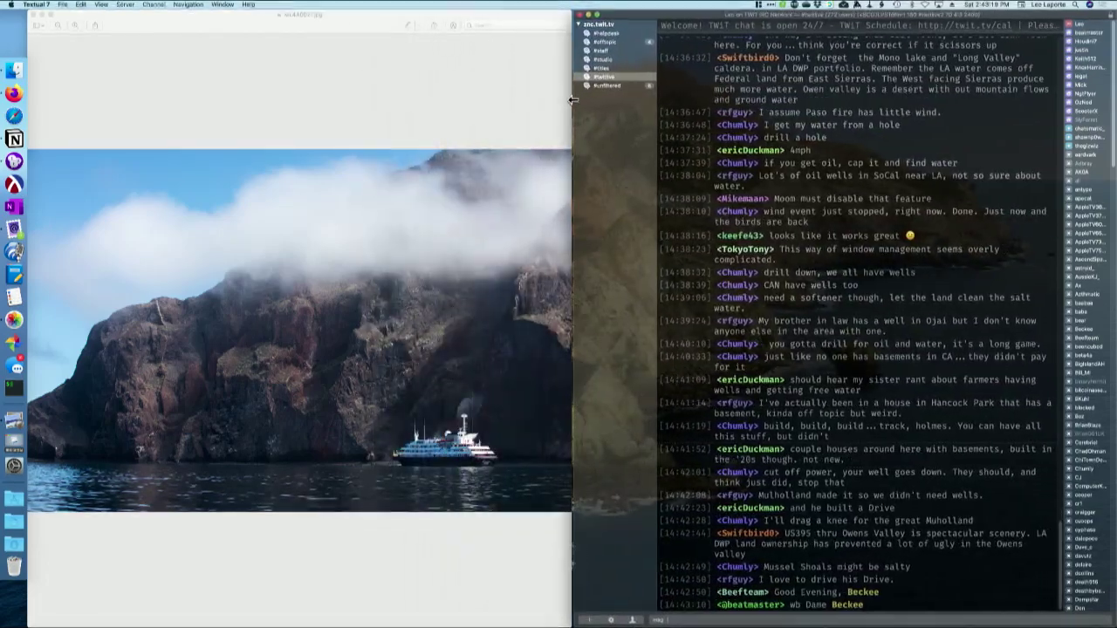
Step: Maximize the chat window with Magnet and restore it to its unsnapped size
left_click(758, 6)
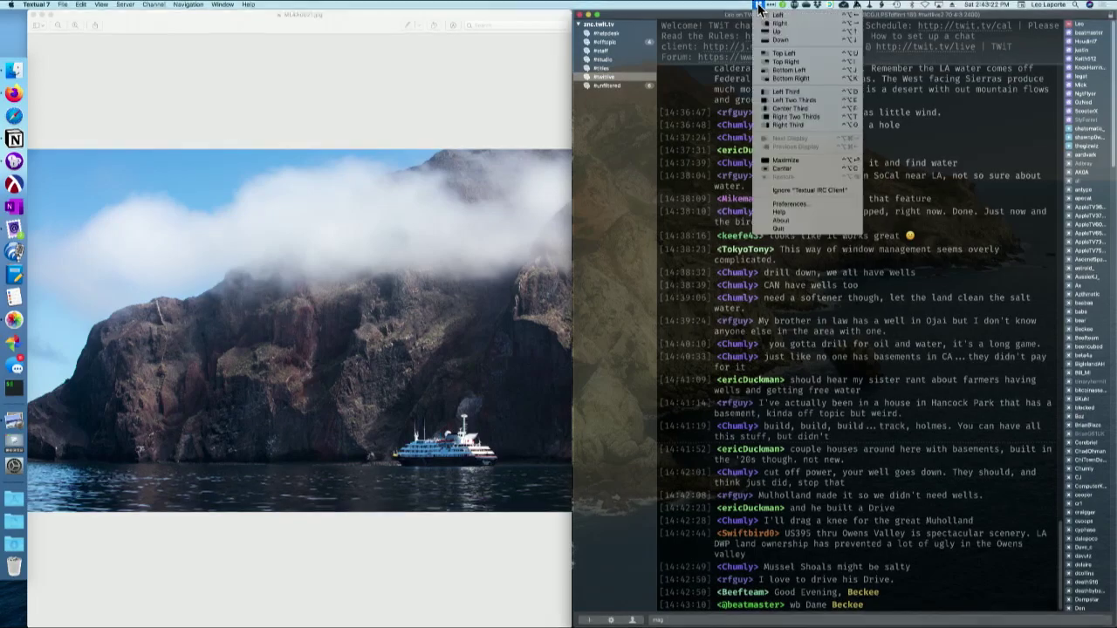
left_click(765, 162)
left_click(758, 6)
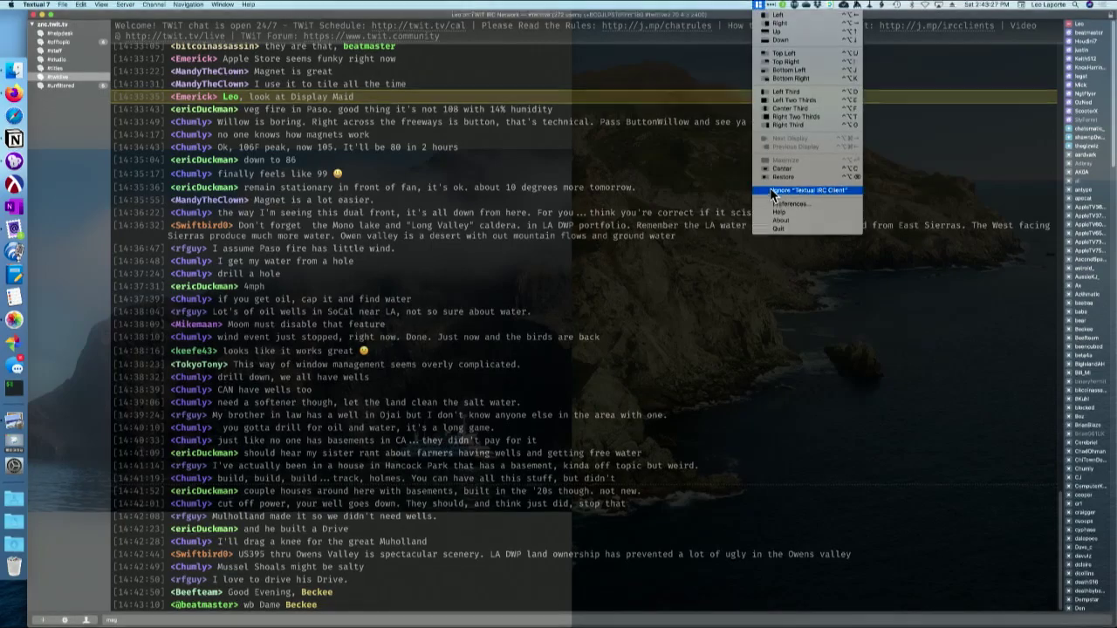
left_click(758, 7)
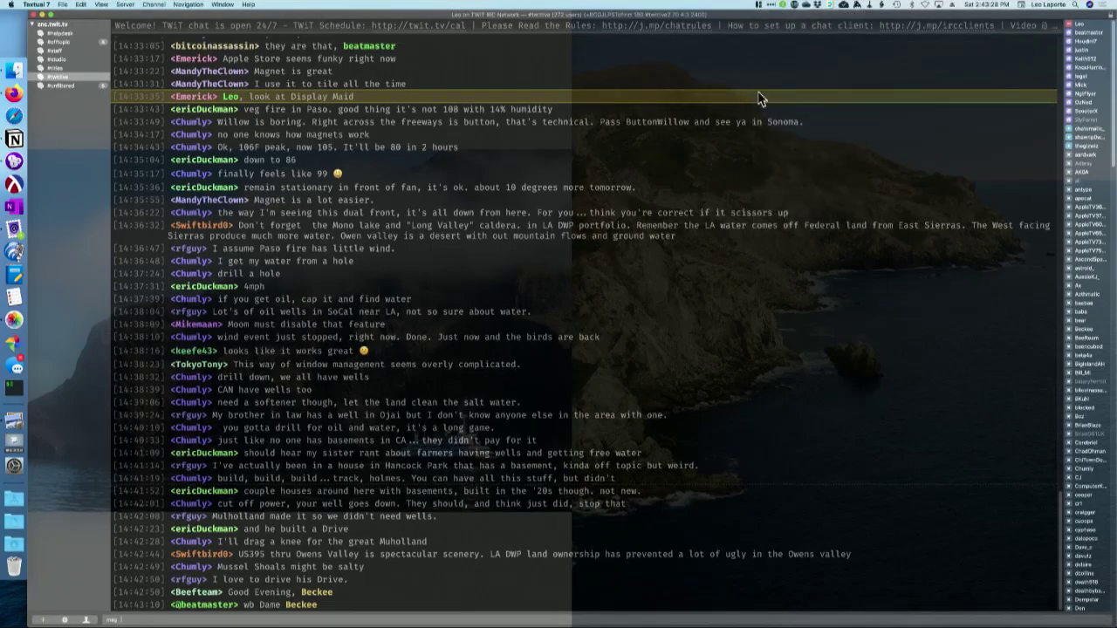
left_click(759, 7)
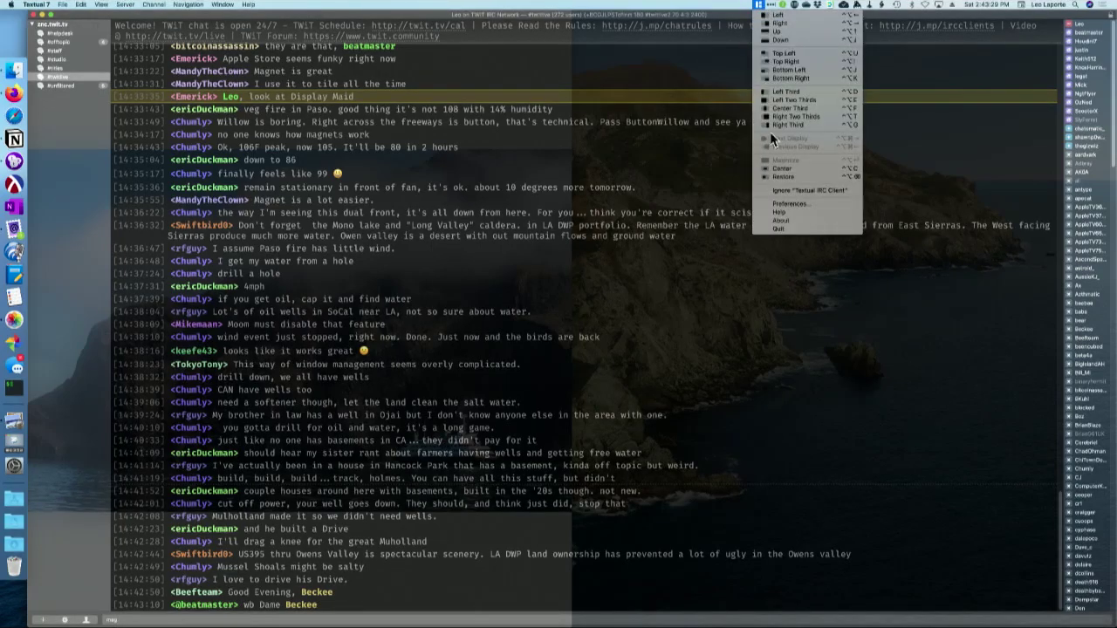
left_click(772, 179)
Step: Snap the chat window to the left two thirds of the screen with Magnet and unsnap it to its original size
left_click(758, 7)
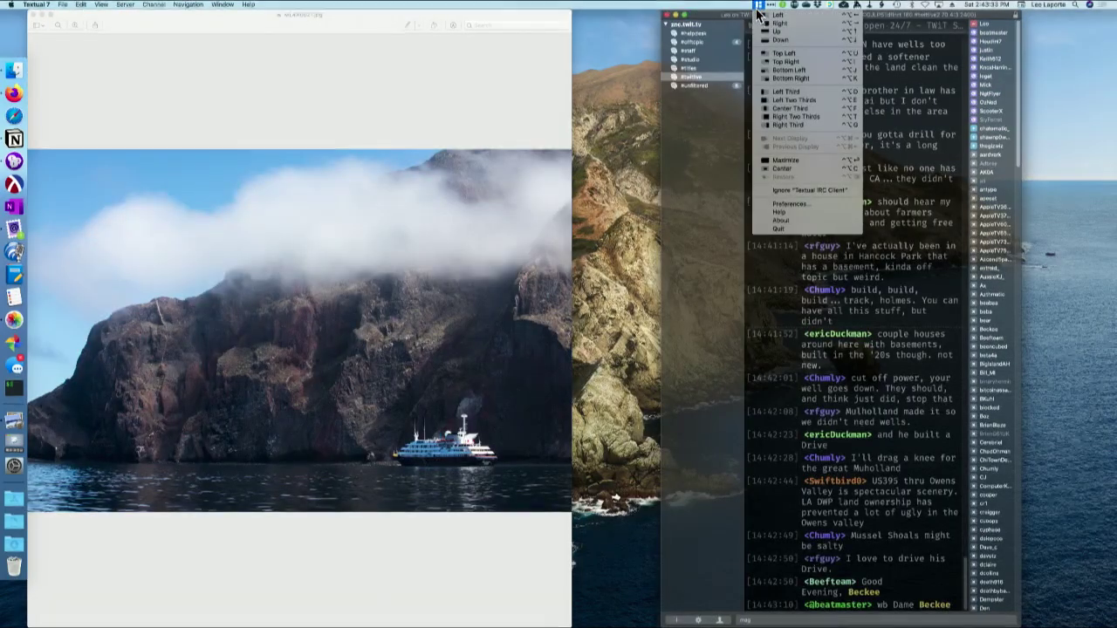
left_click(783, 101)
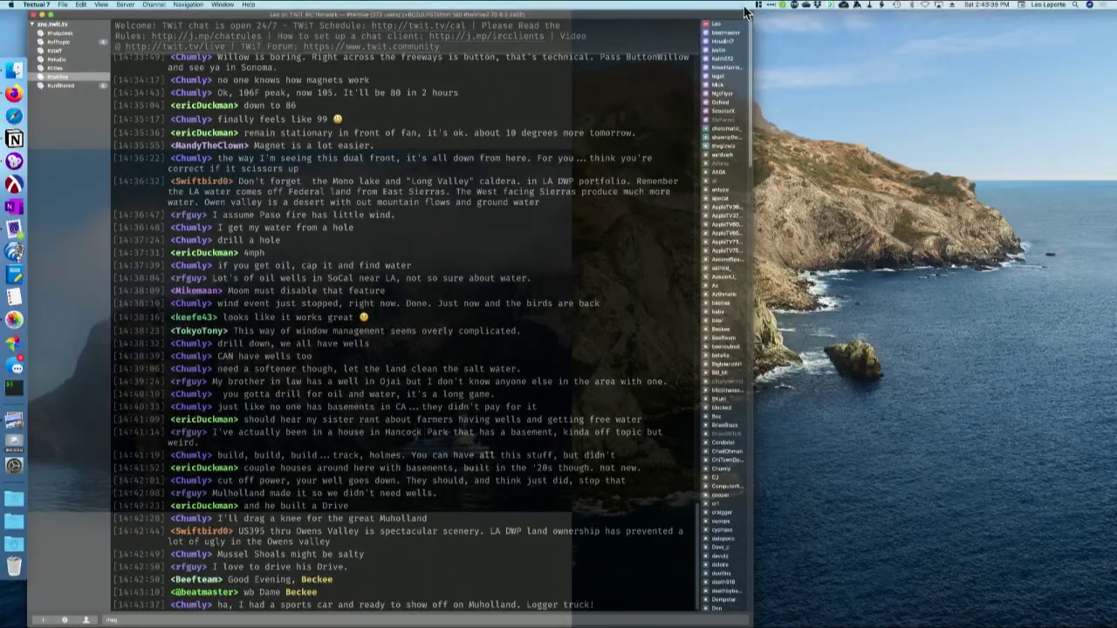
double_click(629, 17)
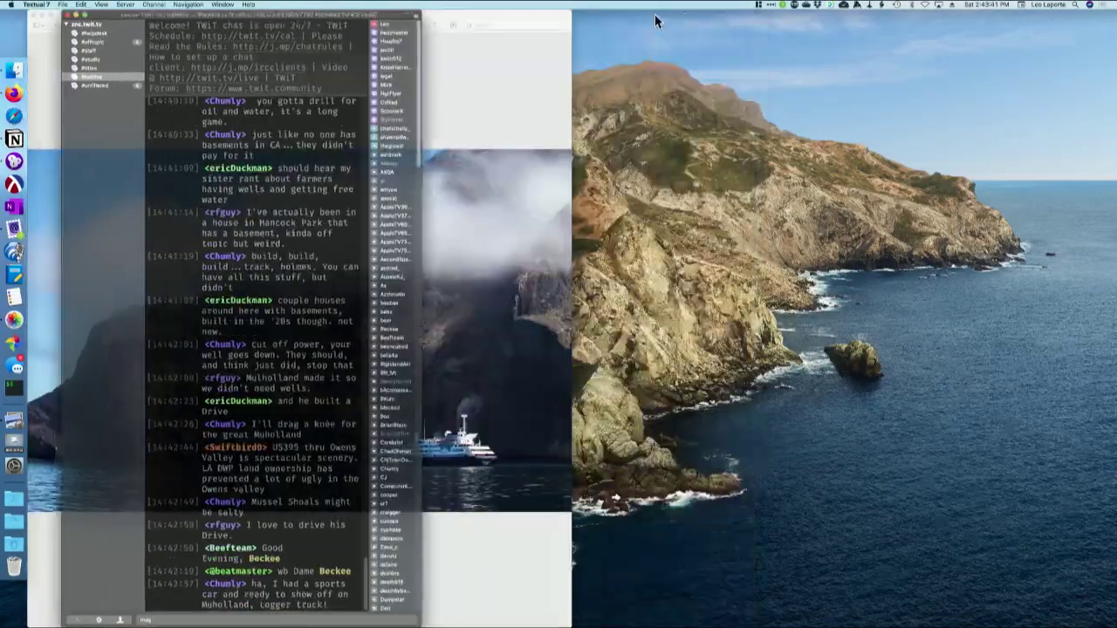
Step: Move the chat window beside the photo window and snap it to the top right quarter of the screen
left_click_drag(330, 10, 862, 9)
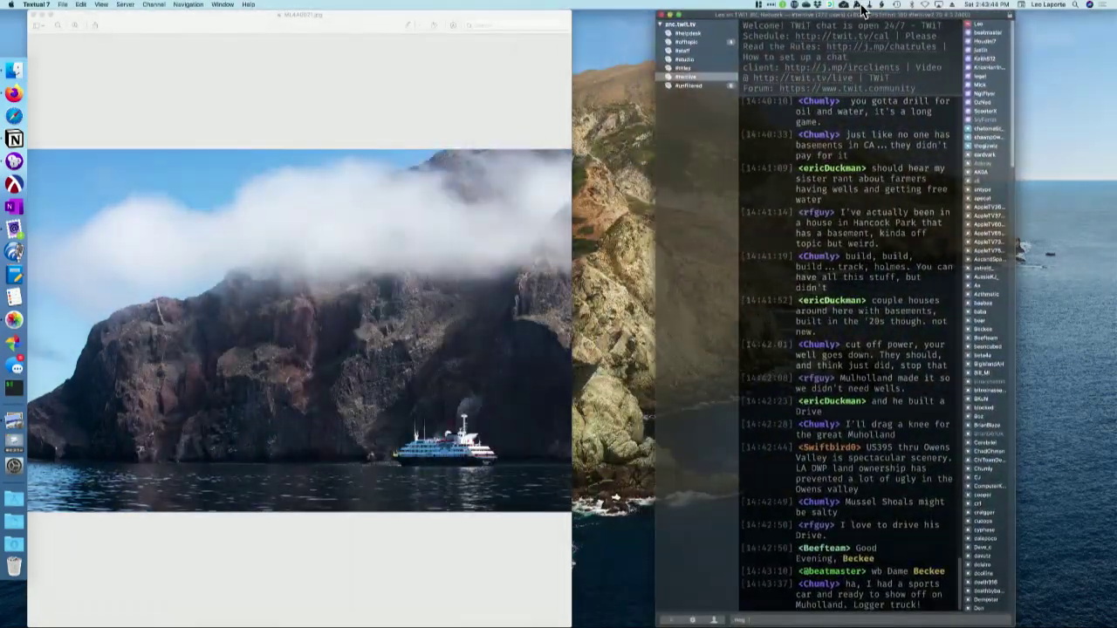
left_click(758, 5)
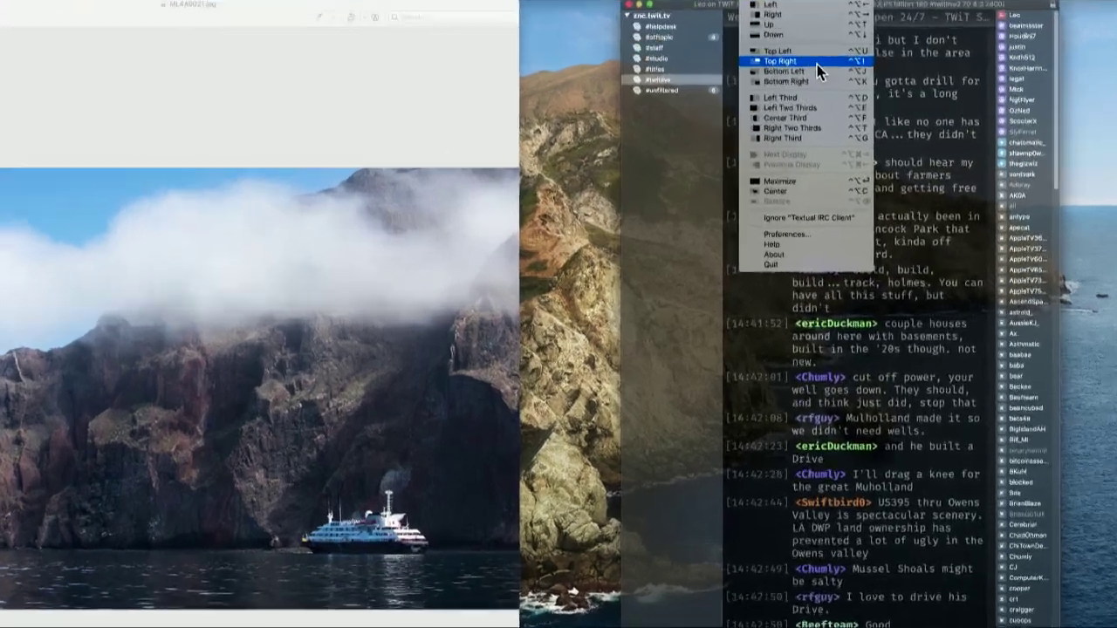
left_click(784, 61)
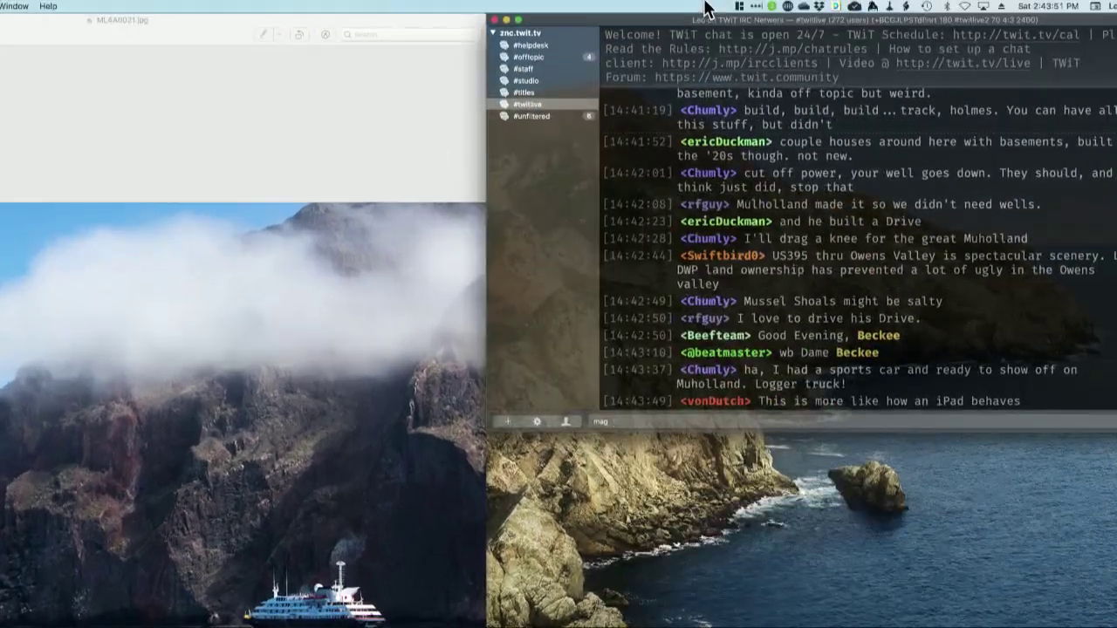
Step: Open Magnet's preferences to review the window-position shortcuts and snapping options, and close them
left_click(739, 6)
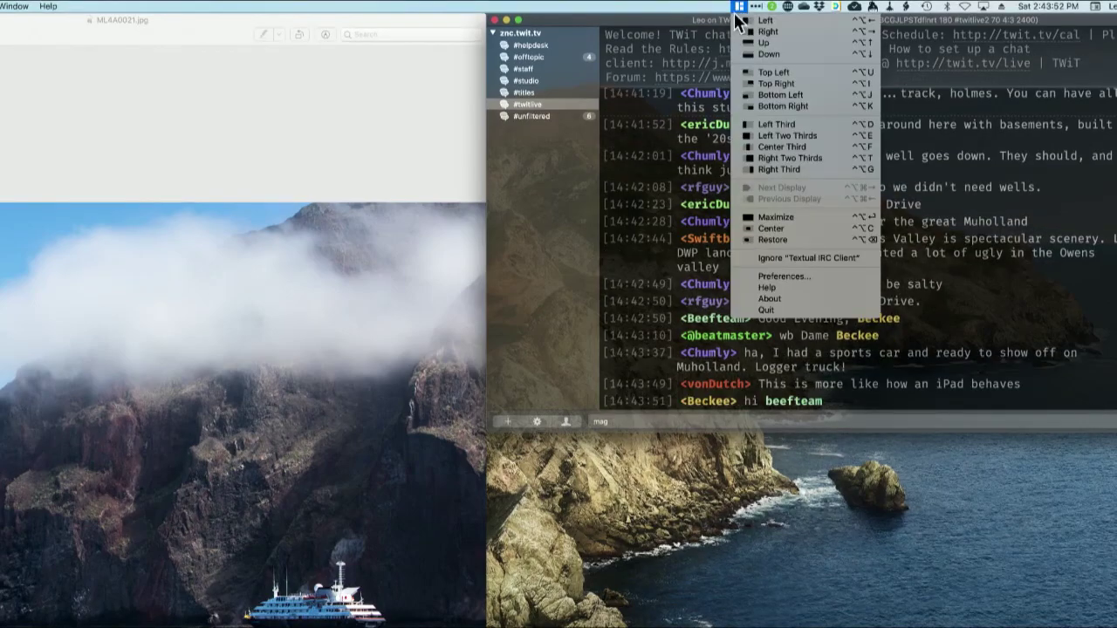
left_click(769, 277)
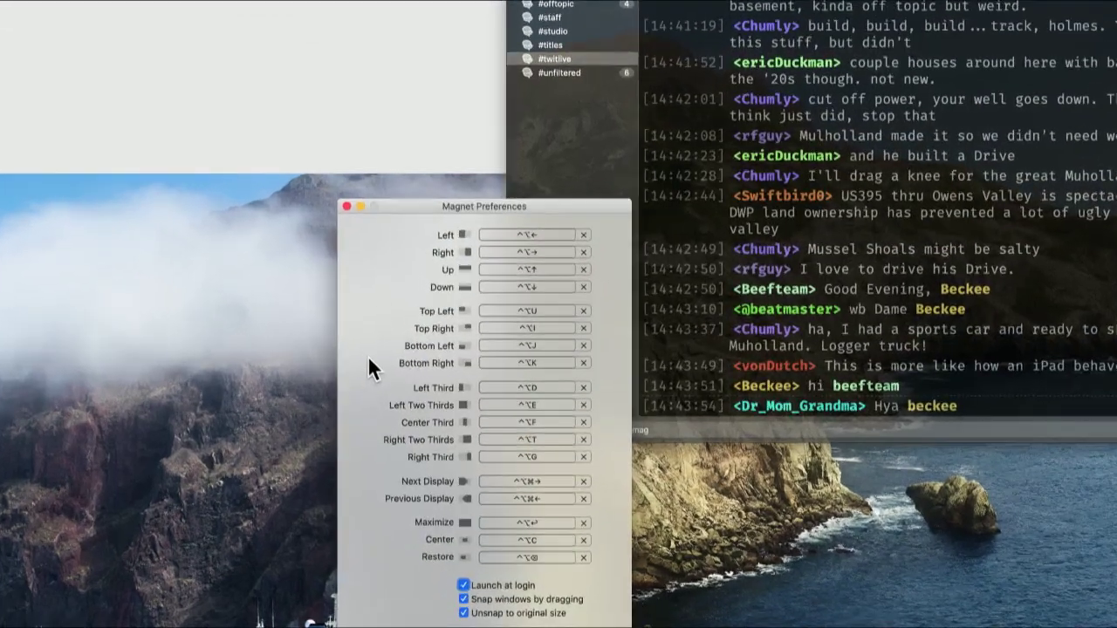
left_click_drag(413, 232, 514, 103)
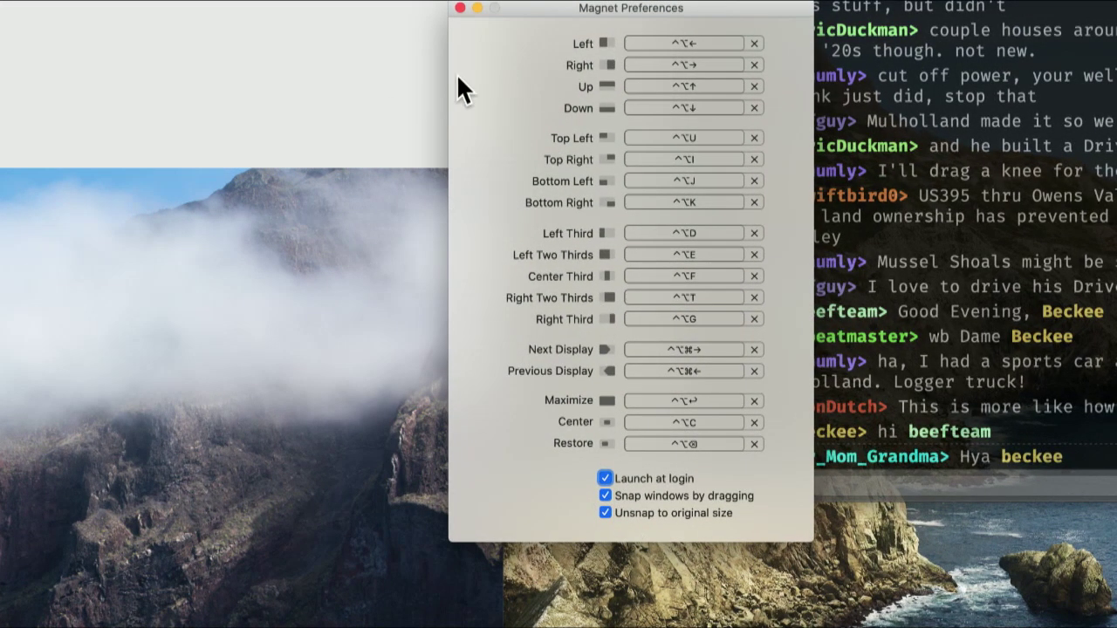
left_click(460, 7)
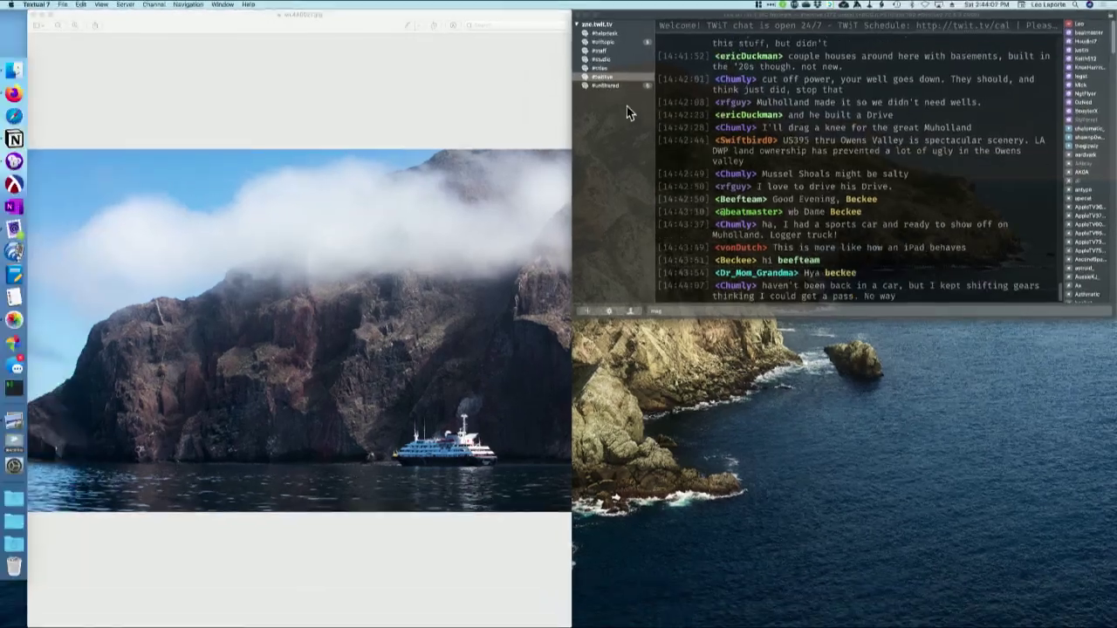
Step: Unsnap the chat window from its quarter, place it at full height along the screen's right edge, and move the photo window toward it
left_click_drag(615, 15, 796, 81)
left_click_drag(856, 12, 801, 16)
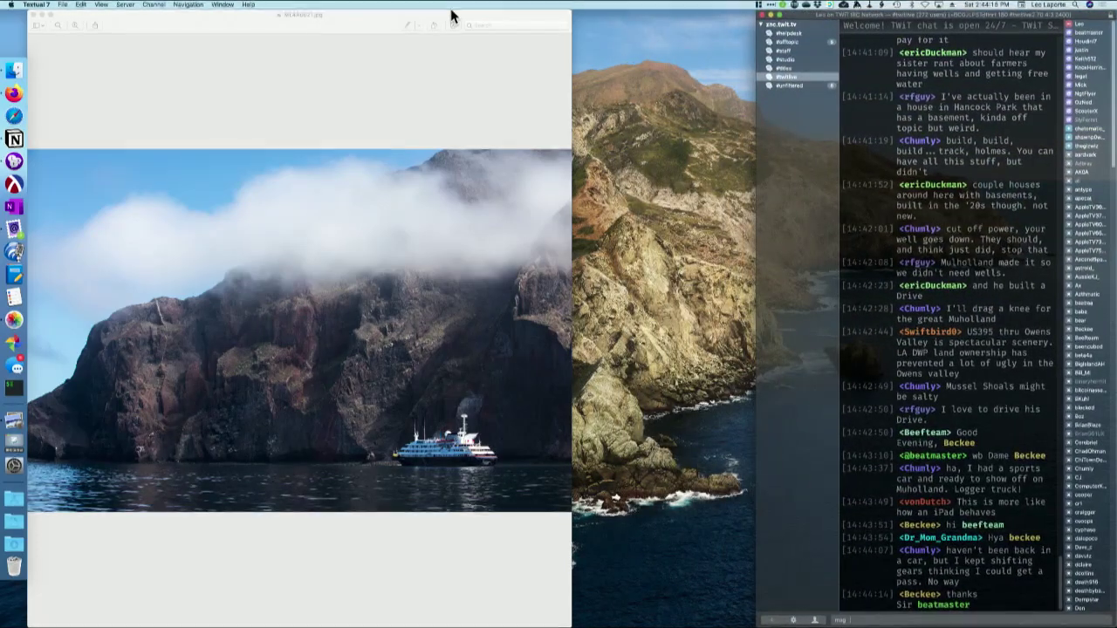
left_click_drag(369, 20, 683, 35)
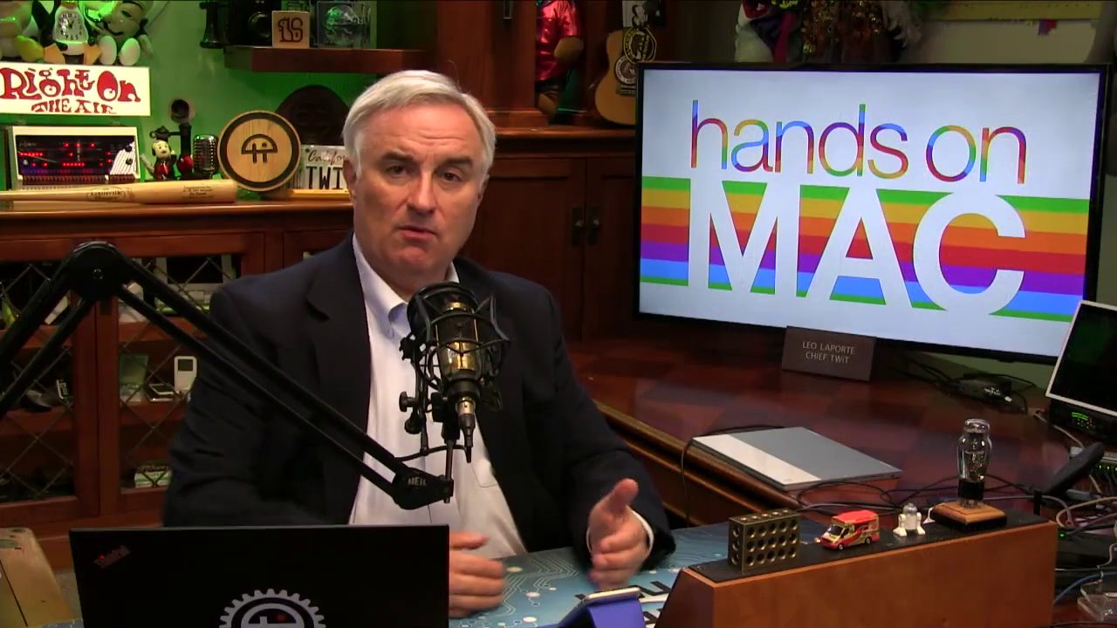